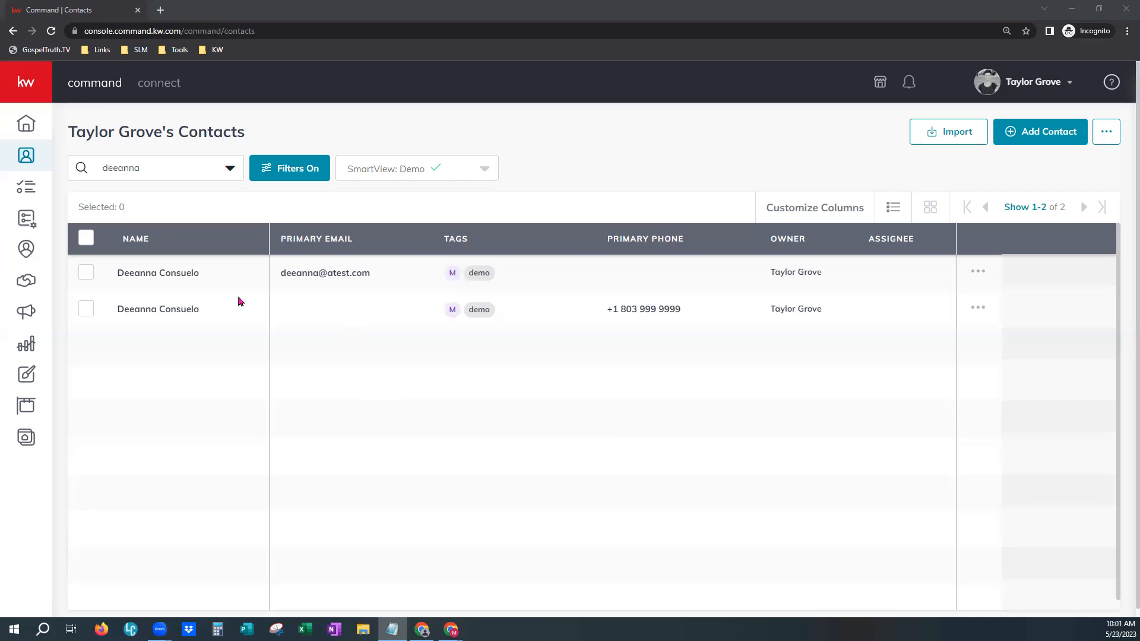
Review the bulk actions available for the two matching contacts, leaving both contacts unselected
left_click(87, 272)
left_click(84, 311)
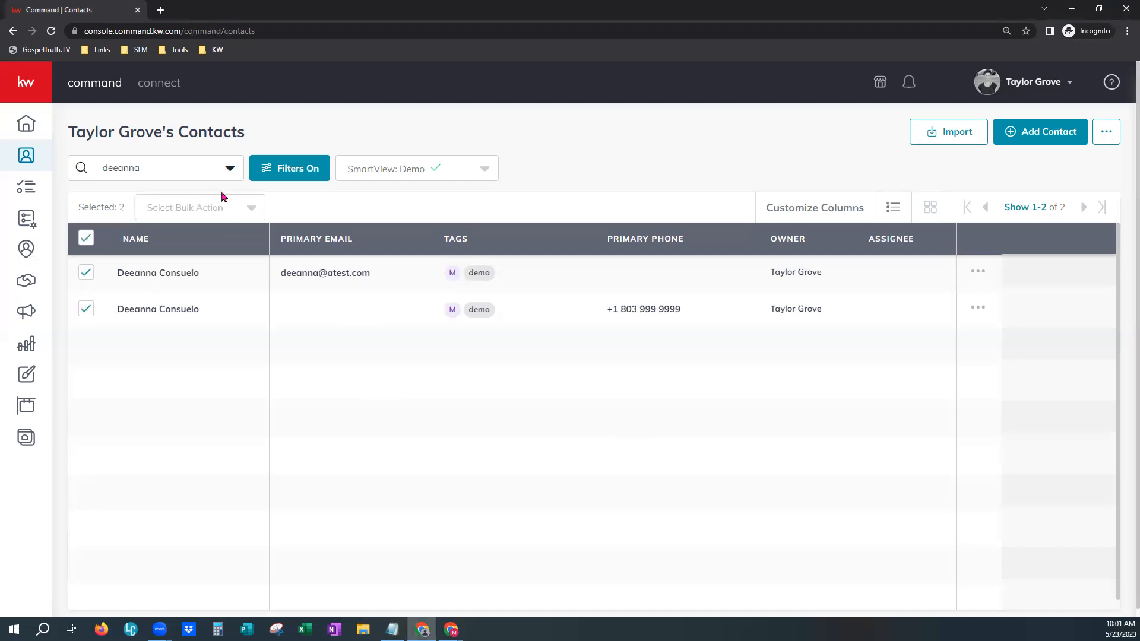
left_click(198, 212)
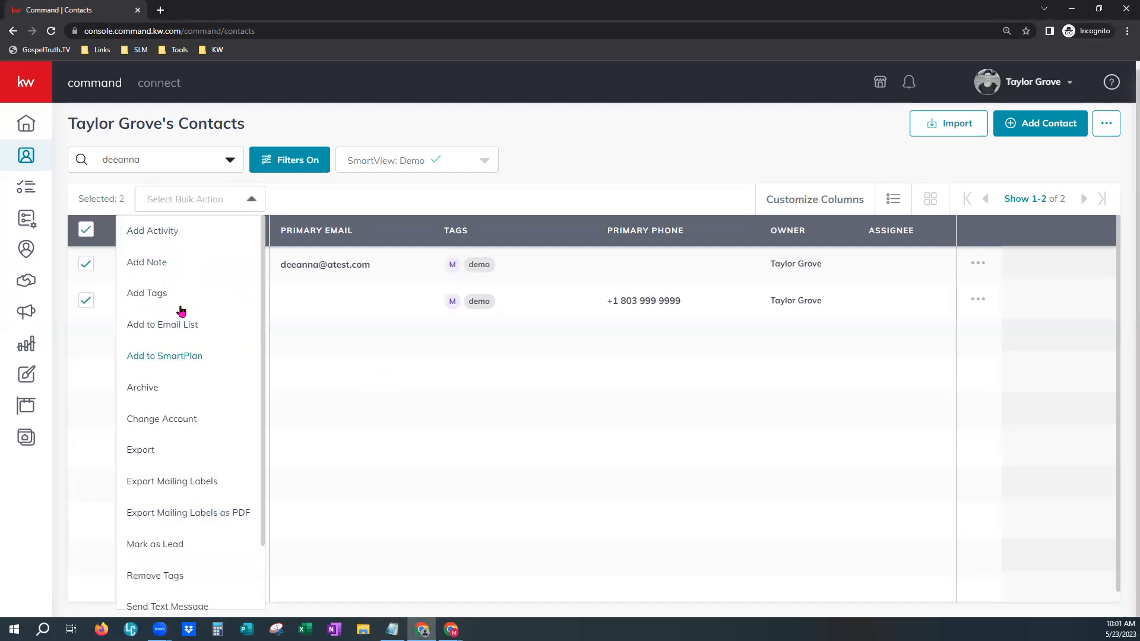
left_click(380, 457)
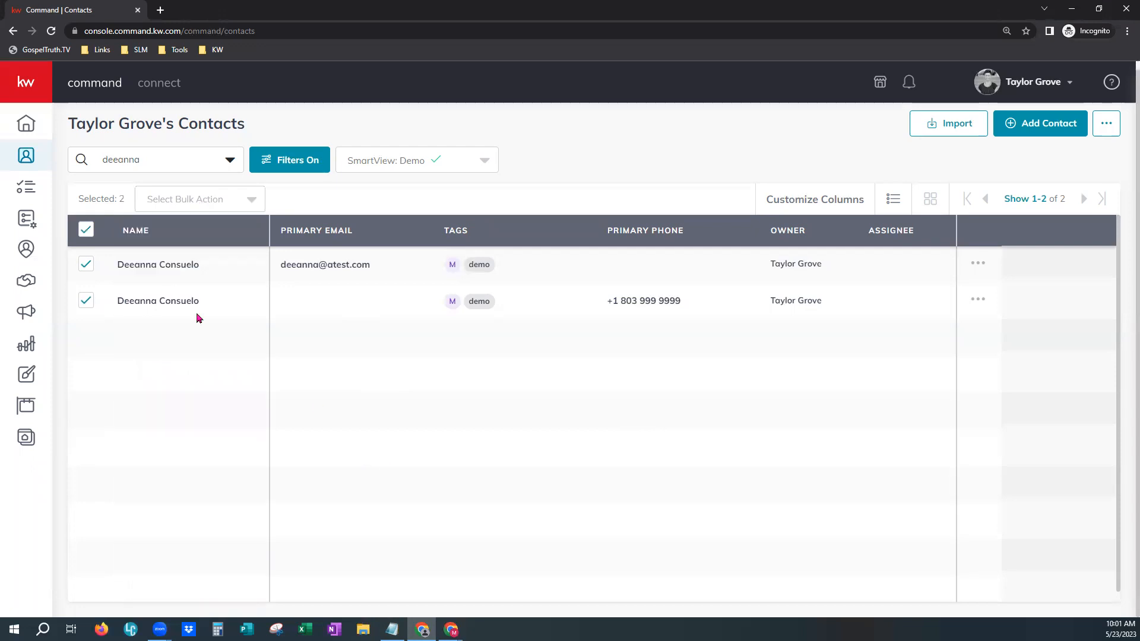
left_click(86, 230)
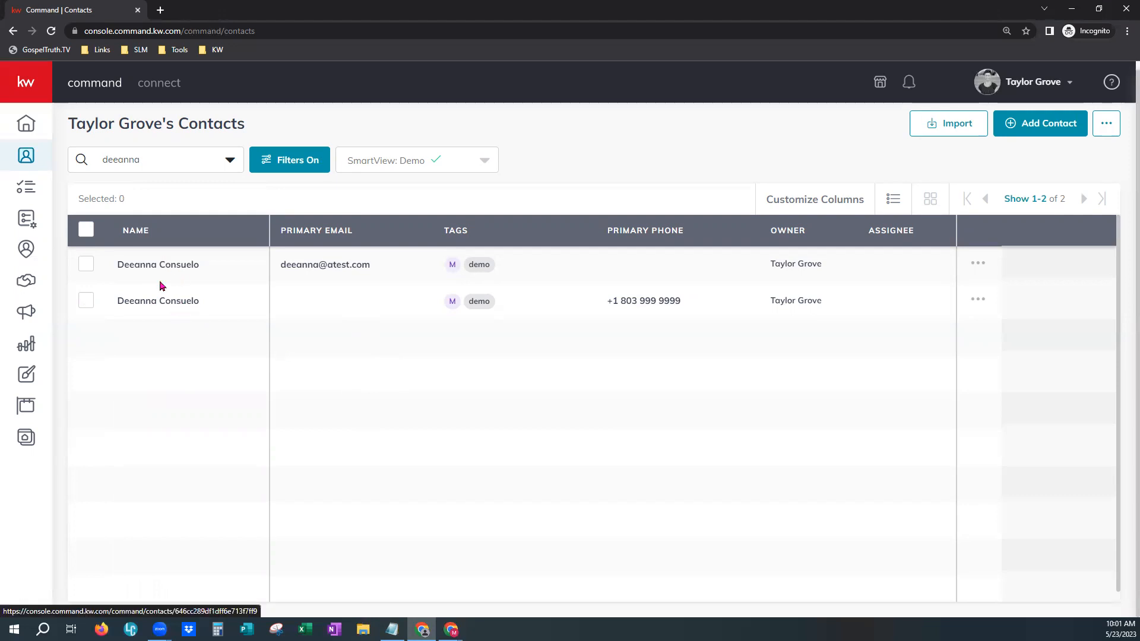
Inspect the editable details of the matching contact that has a phone number, and return to the contacts list
left_click(158, 300)
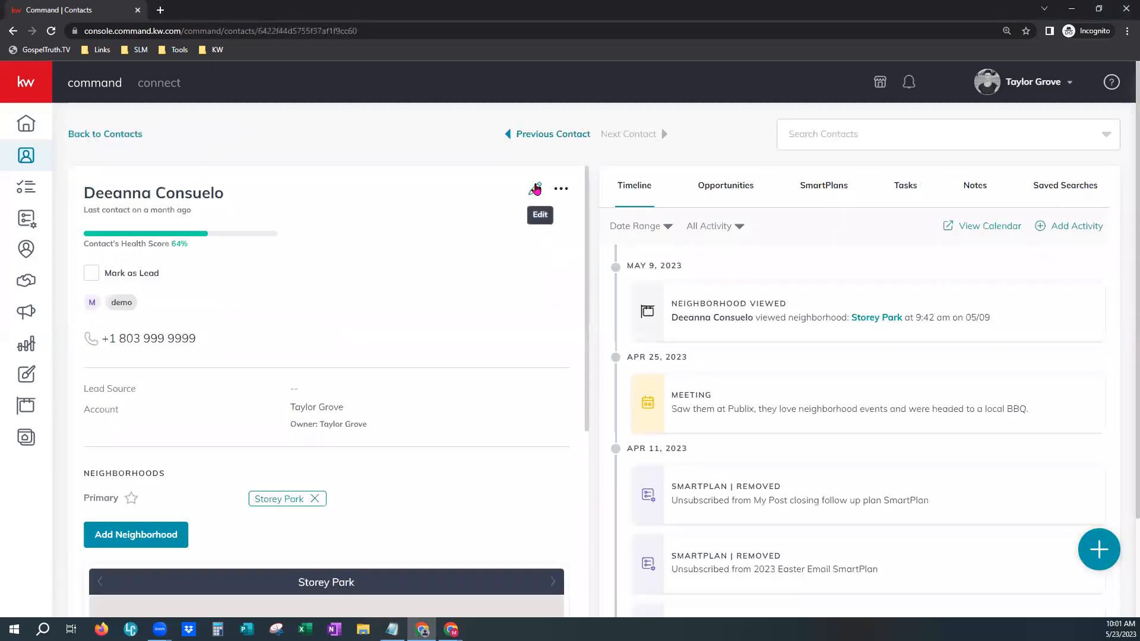
left_click(535, 190)
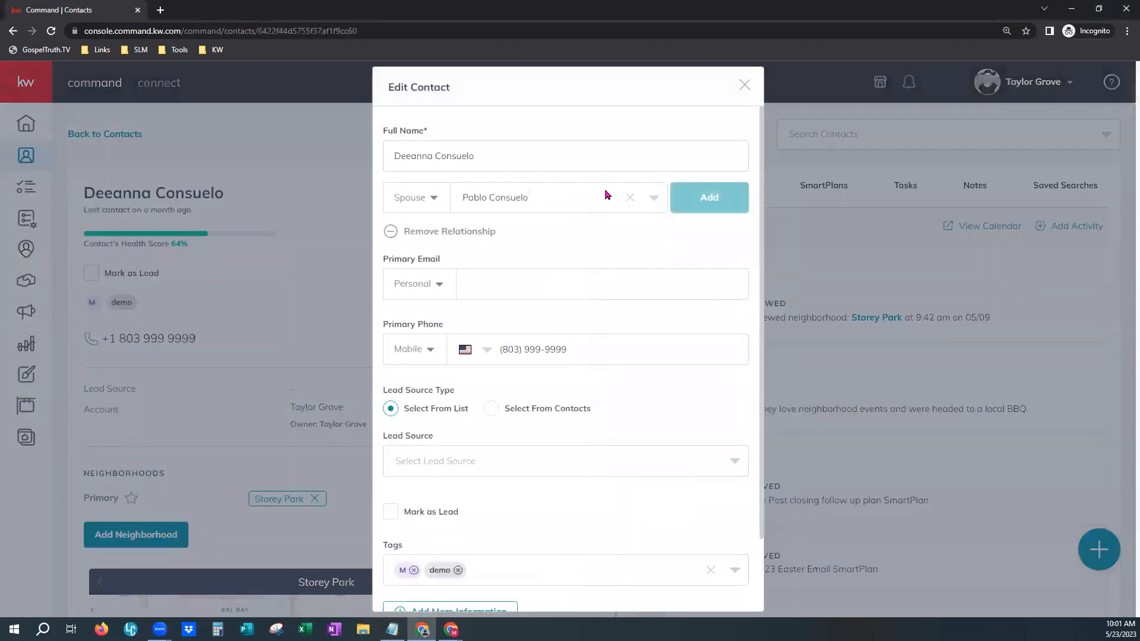
left_click(749, 94)
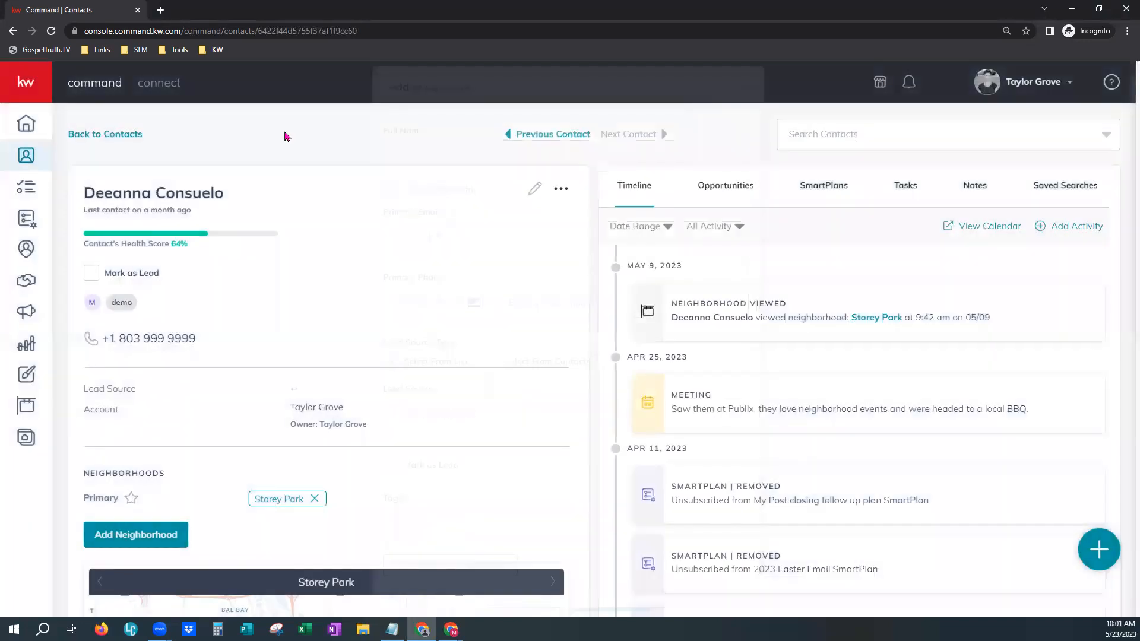
left_click(129, 143)
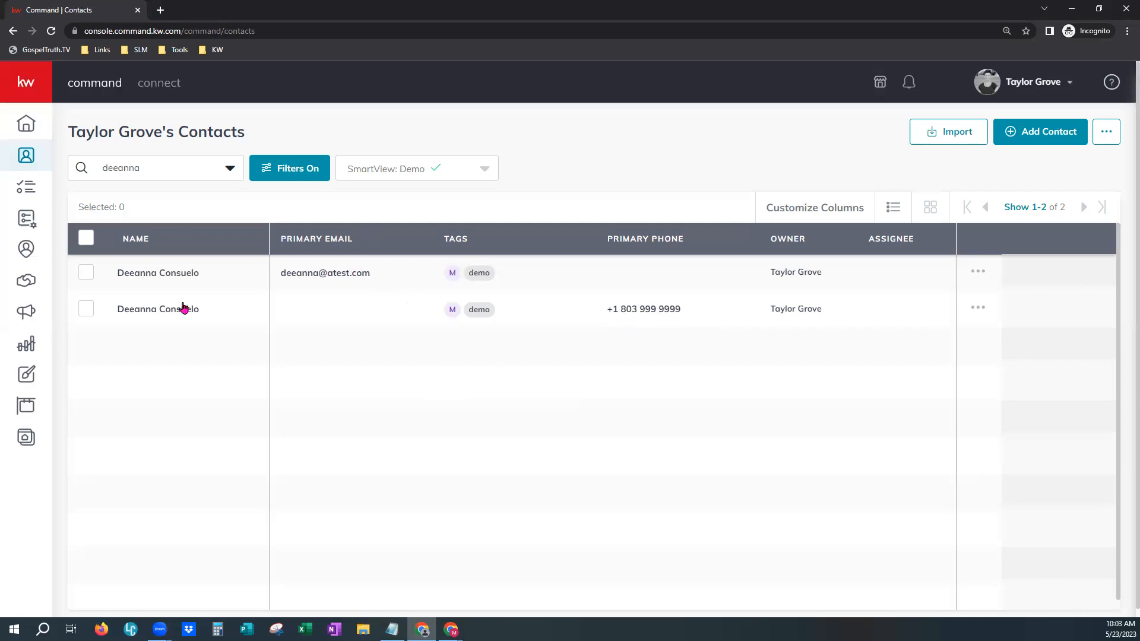
Review the activity timeline of the matching contact with the phone number, and return to the contacts list
left_click(163, 308)
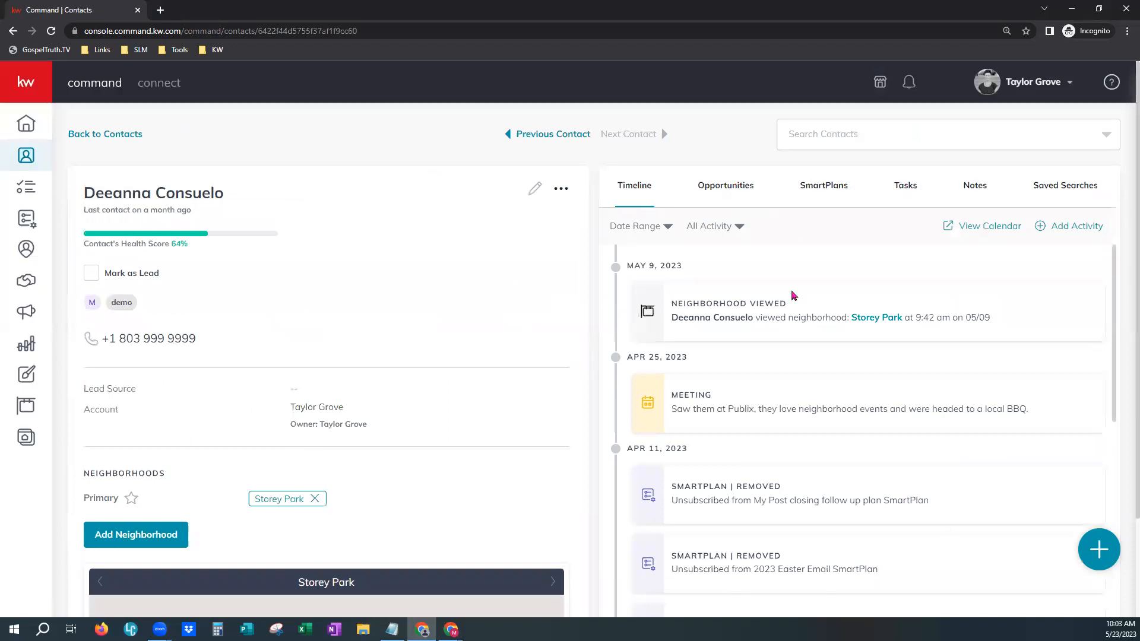
scroll(840, 453, "down", 10)
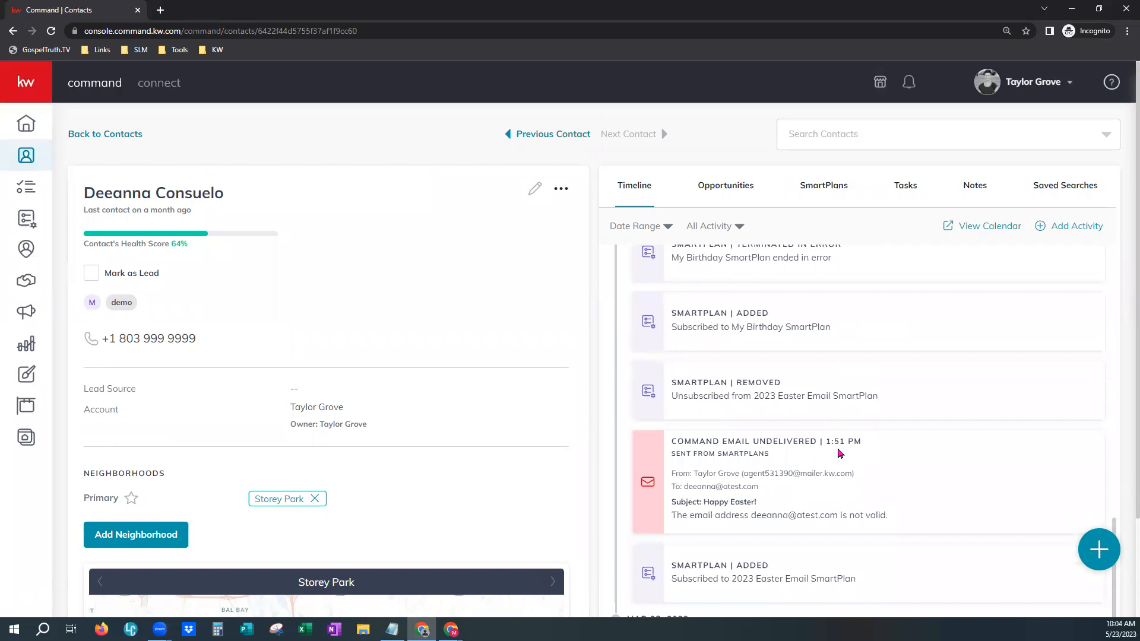
scroll(840, 453, "down", 1)
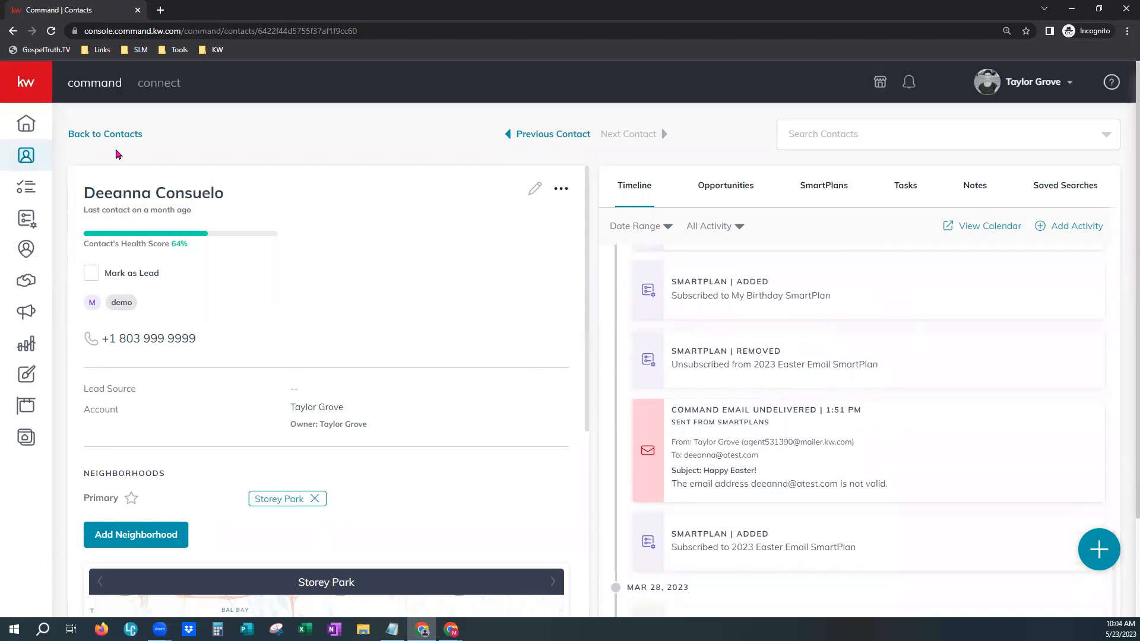
left_click(95, 136)
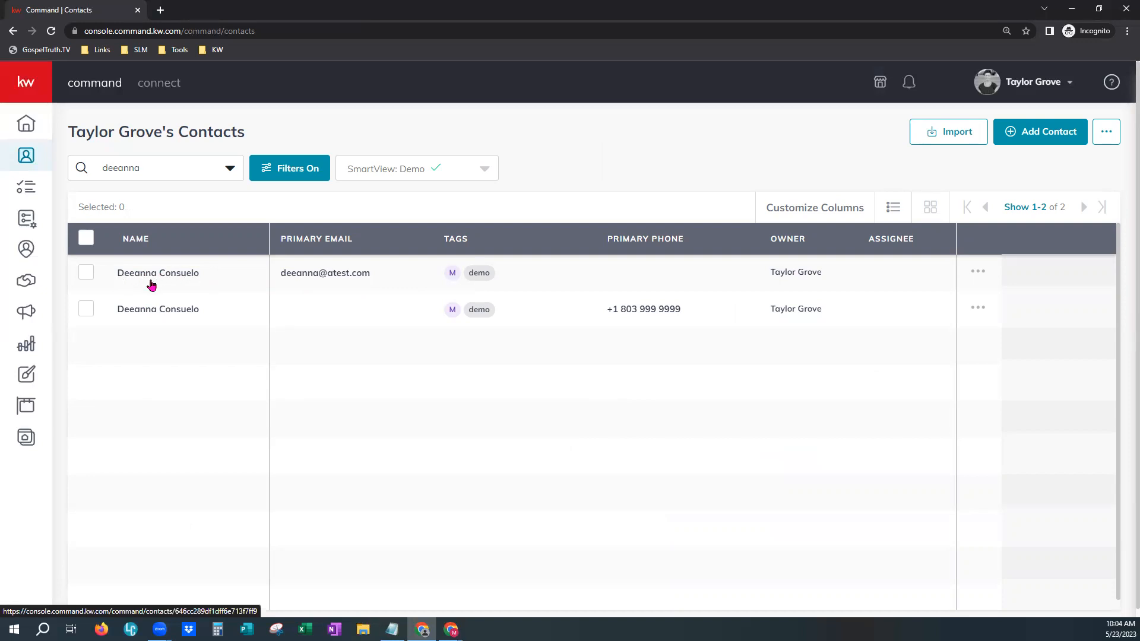
Add the existing tag "duplicate" to the matching contact that has only an email address
left_click(85, 276)
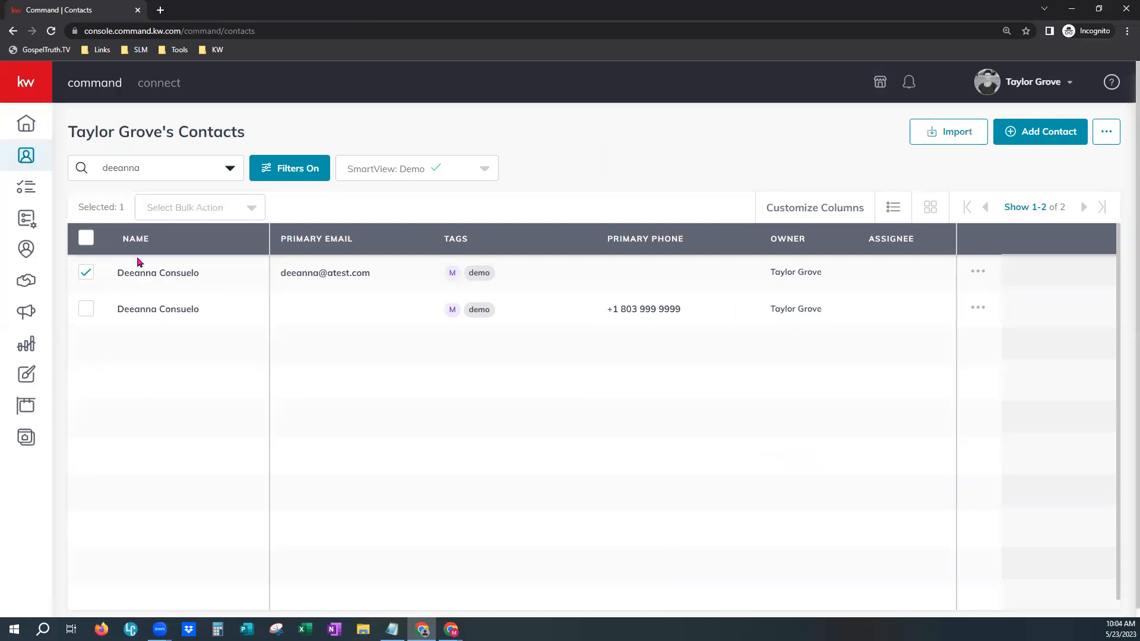
left_click(180, 212)
left_click(156, 294)
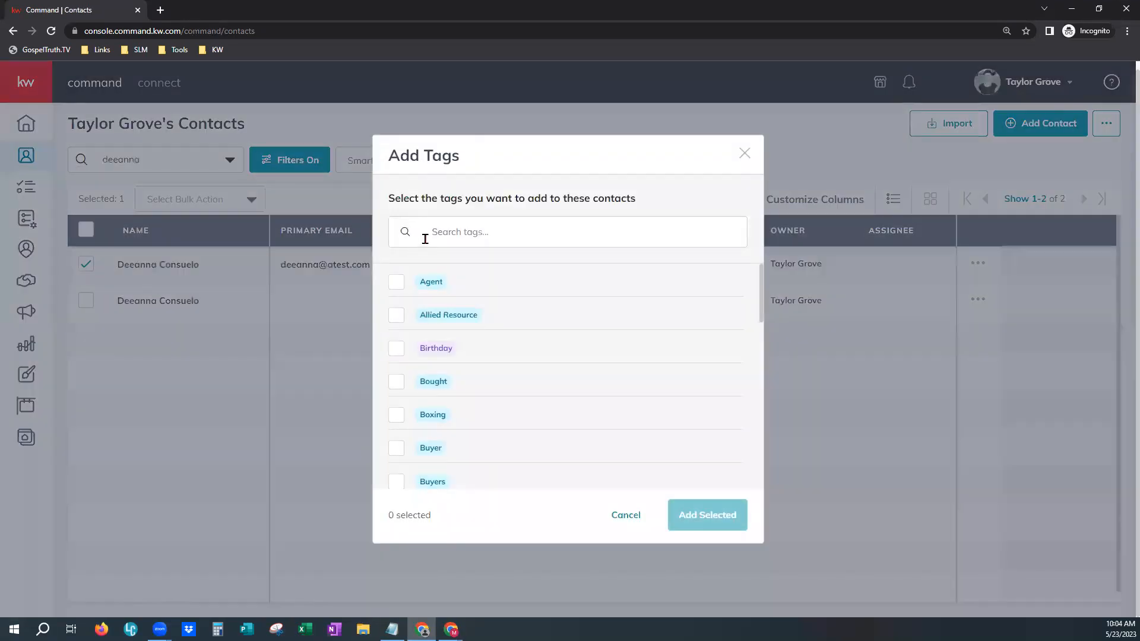
left_click(463, 232)
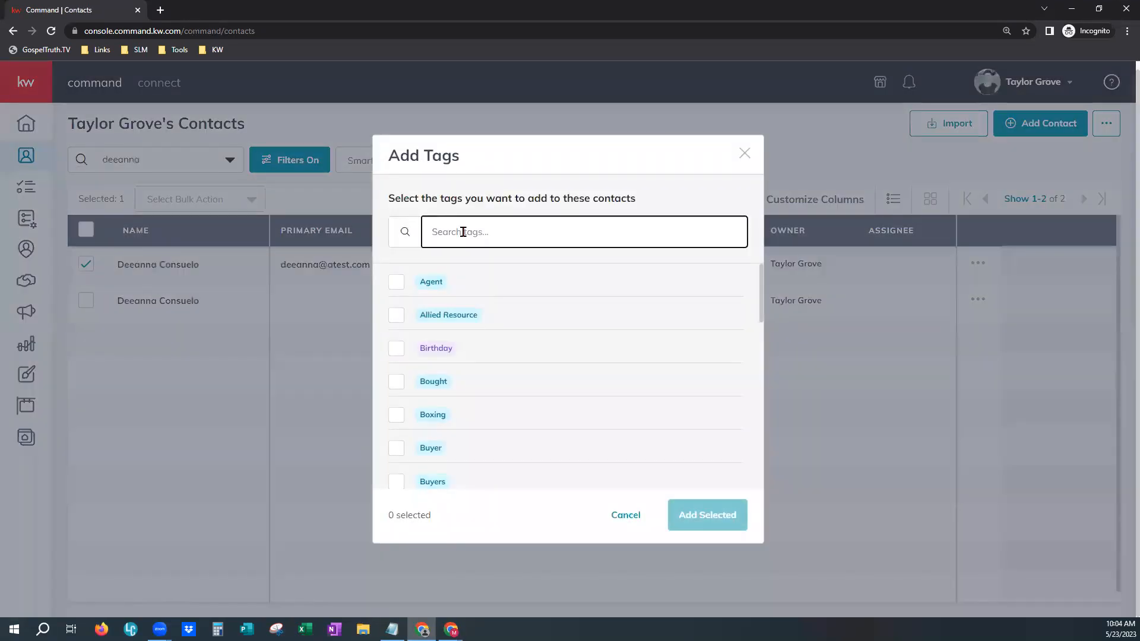
type("Duplicate")
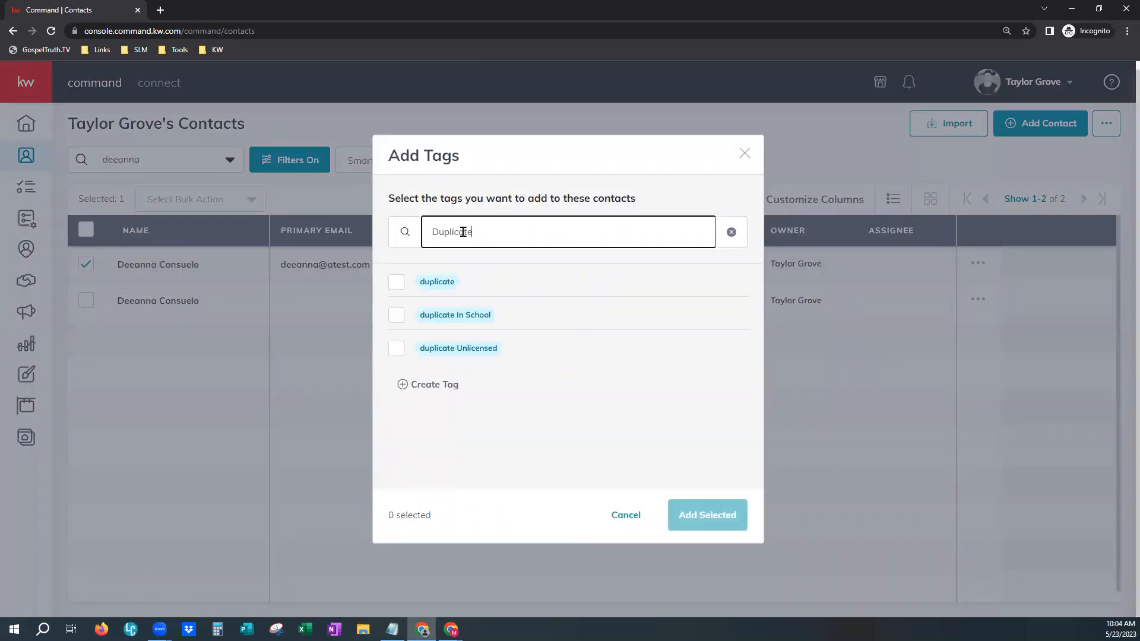
left_click(398, 283)
left_click(702, 520)
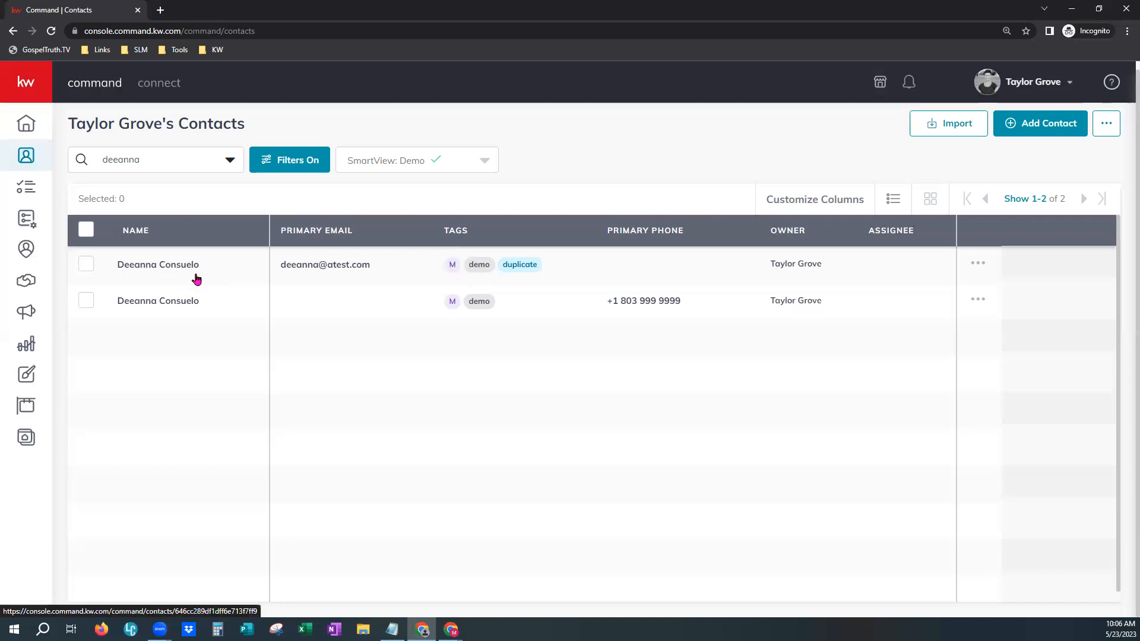
Try to save a copy of the duplicate contact's email as the primary email of the matching contact with the phone number
left_click_drag(369, 266, 282, 266)
right_click(283, 266)
left_click(309, 277)
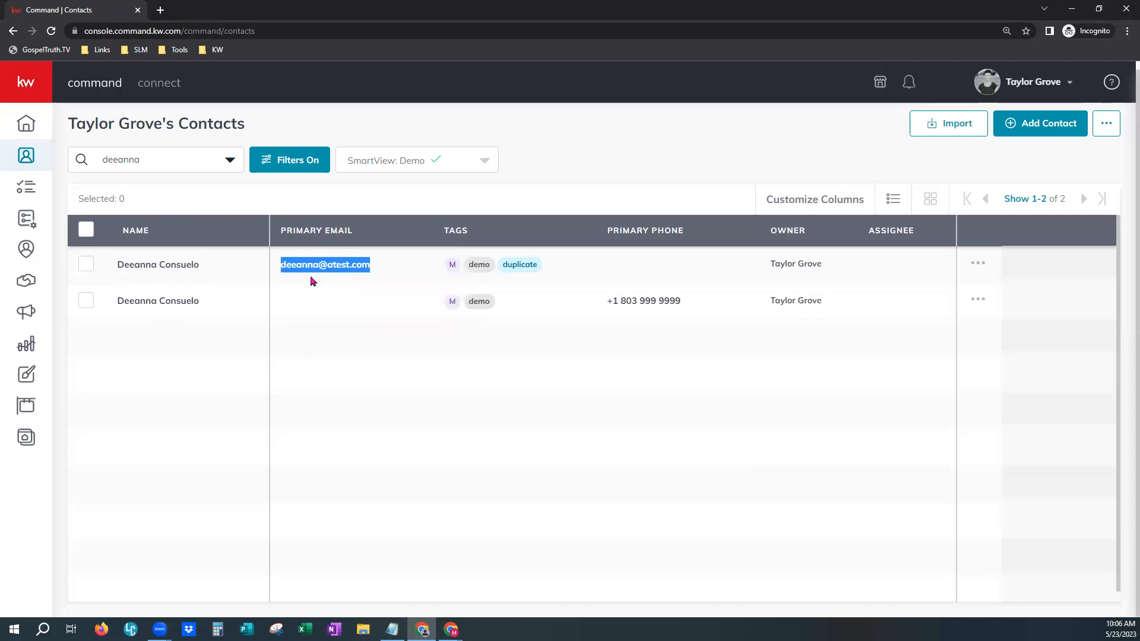
left_click(153, 305)
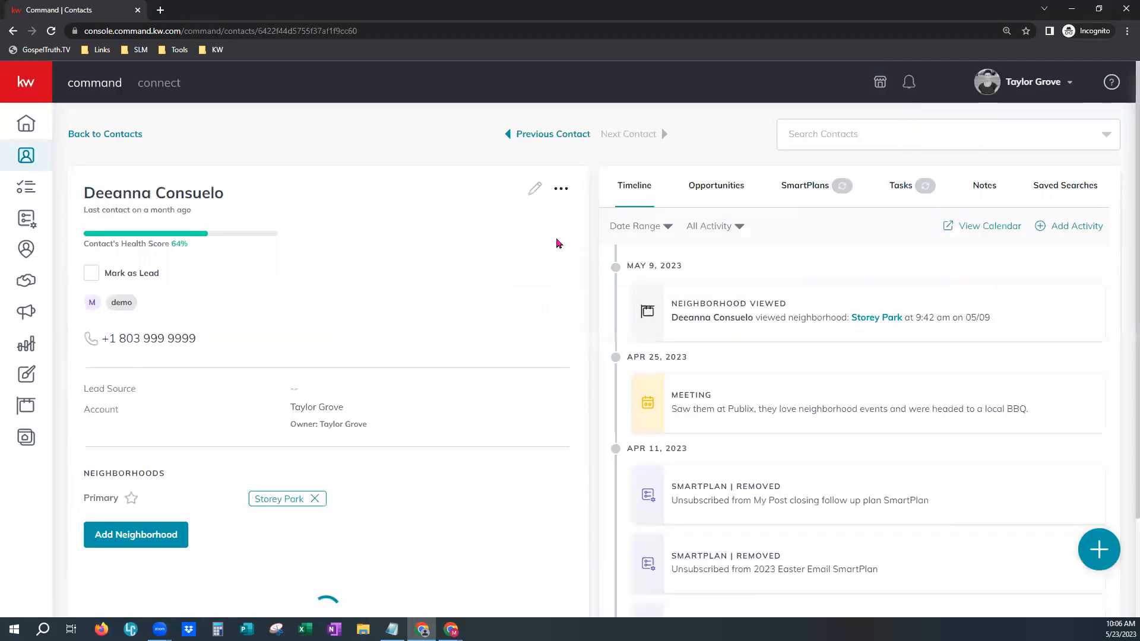
left_click(528, 197)
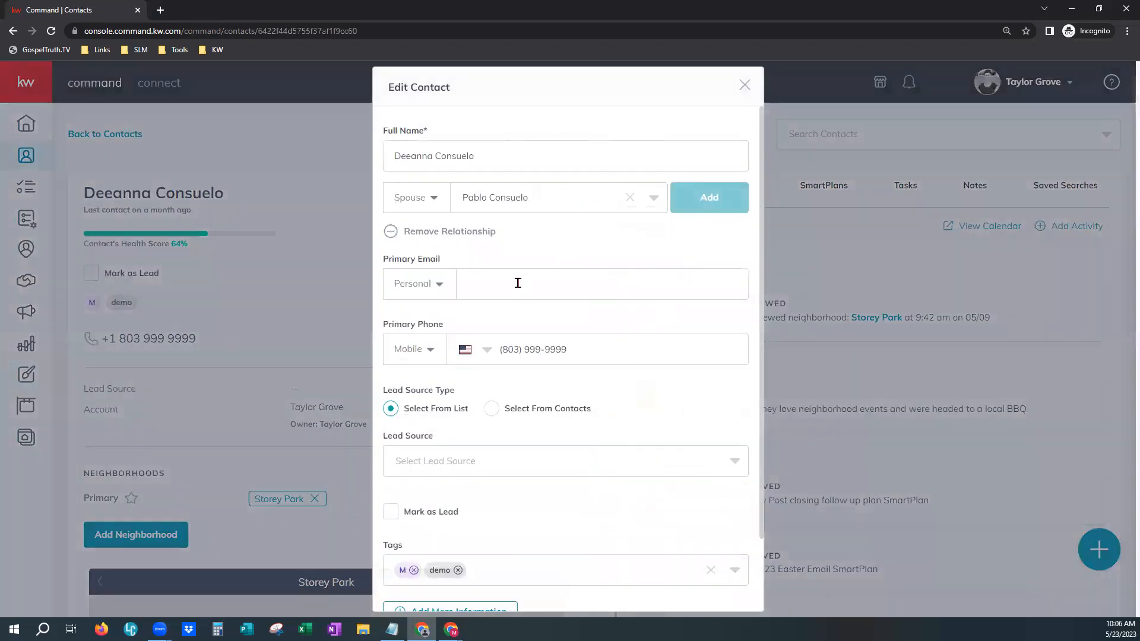
left_click(517, 283)
key("ctrl+v")
scroll(606, 526, "down", 2)
left_click(598, 600)
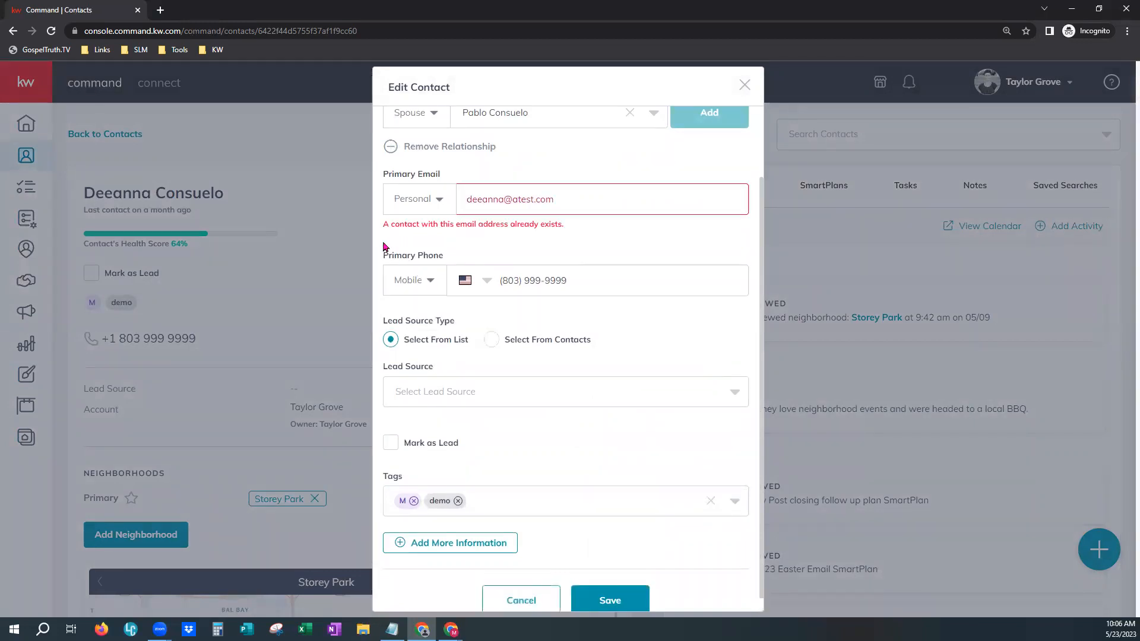
left_click_drag(383, 224, 577, 232)
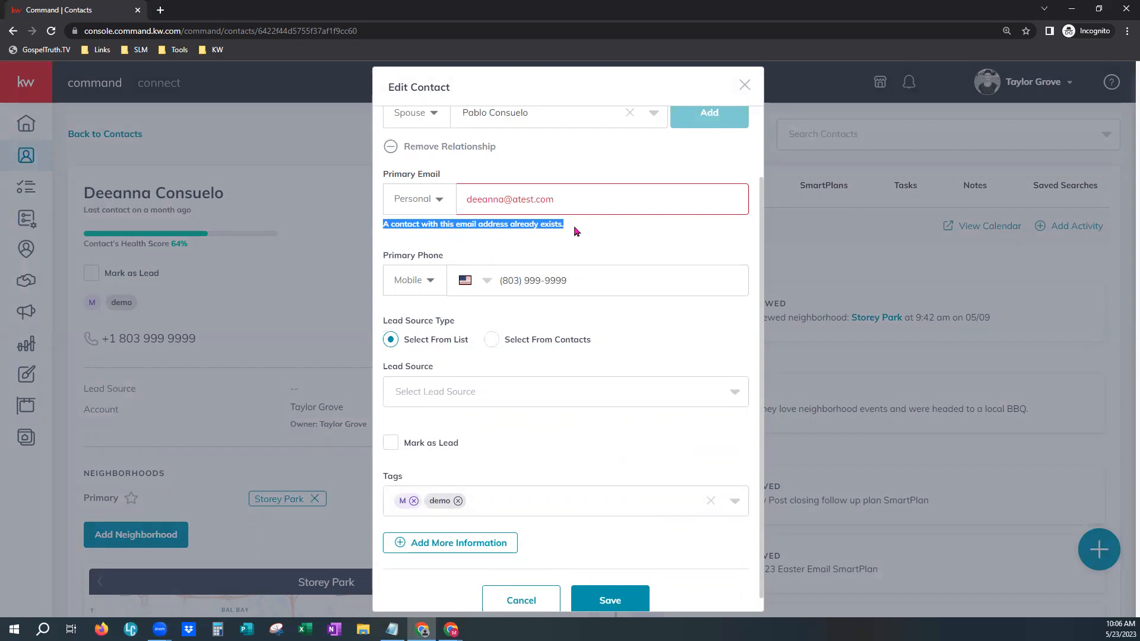
left_click(508, 602)
left_click(104, 133)
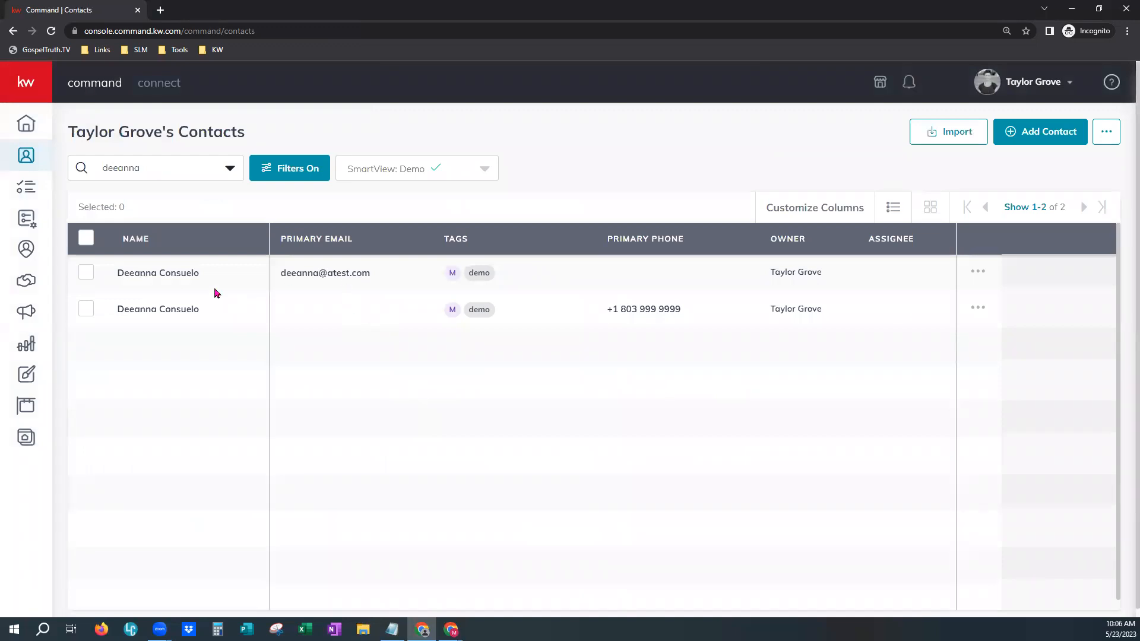
Cut the primary email out of the contact tagged "duplicate", save that contact, and refresh the contacts list
left_click(168, 280)
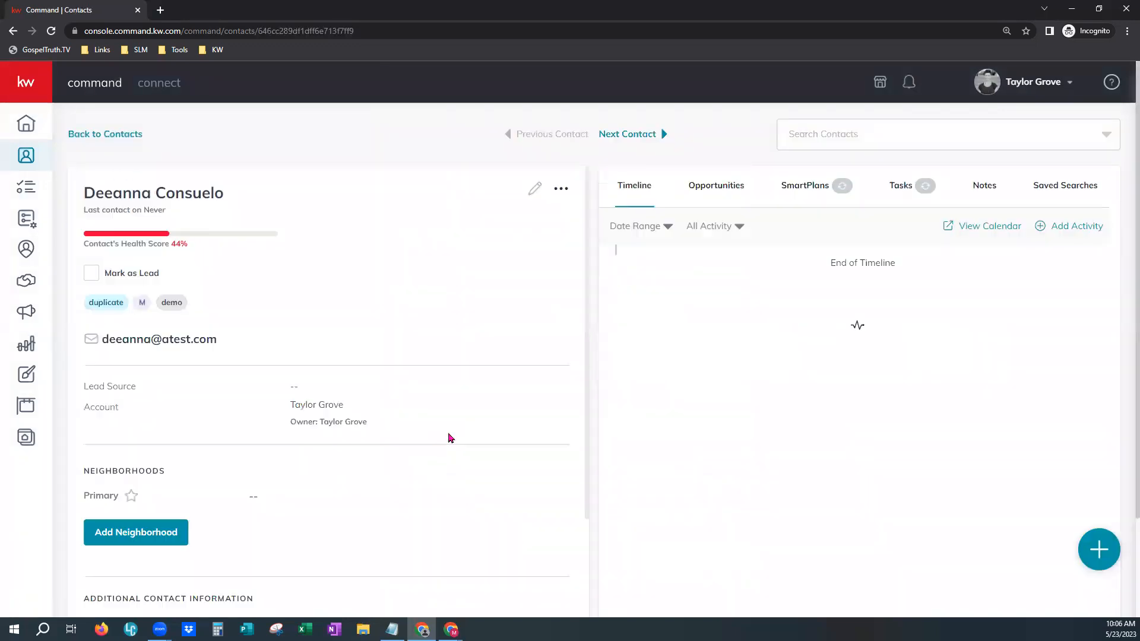
left_click(533, 191)
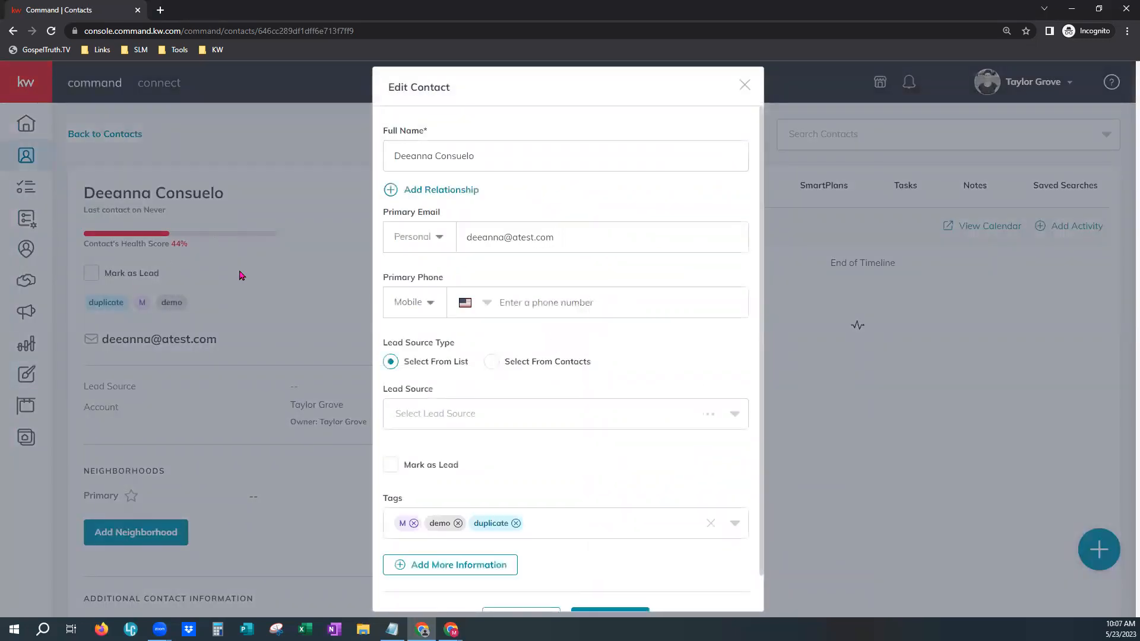
left_click_drag(572, 239, 464, 237)
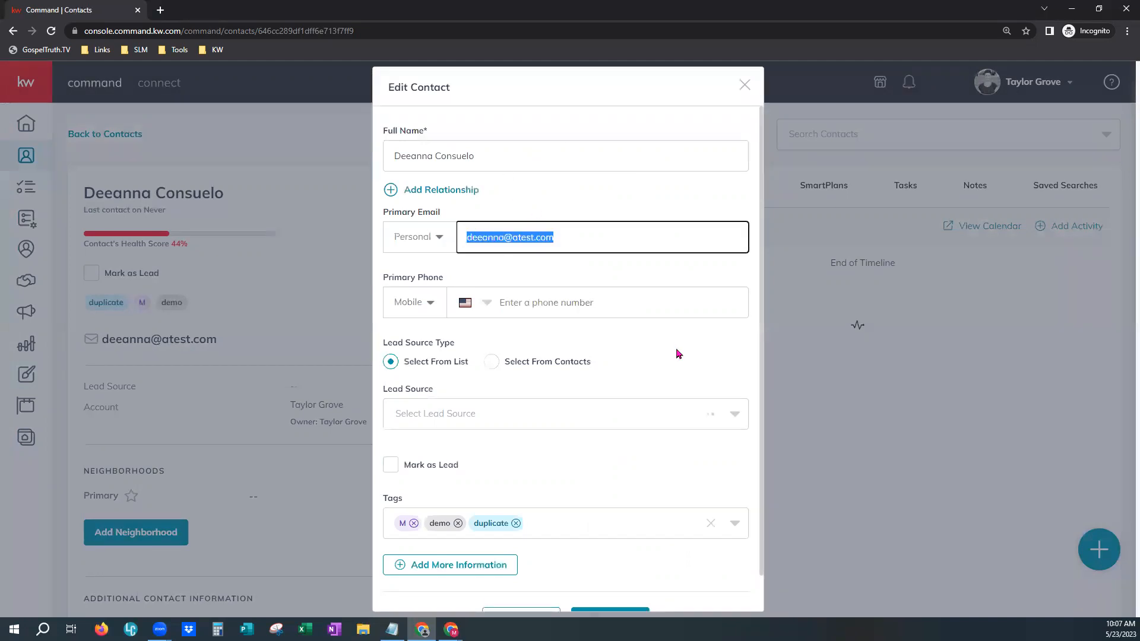
key("BackSpace")
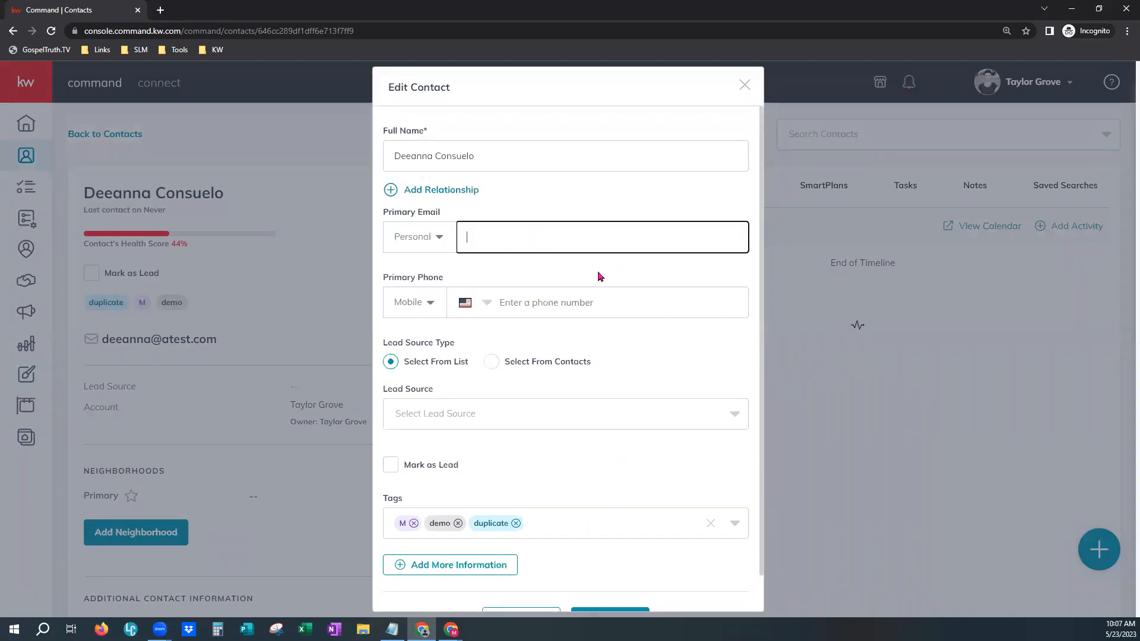
key("ctrl+z")
left_click_drag(570, 244, 455, 237)
key("ctrl+c")
right_click(525, 245)
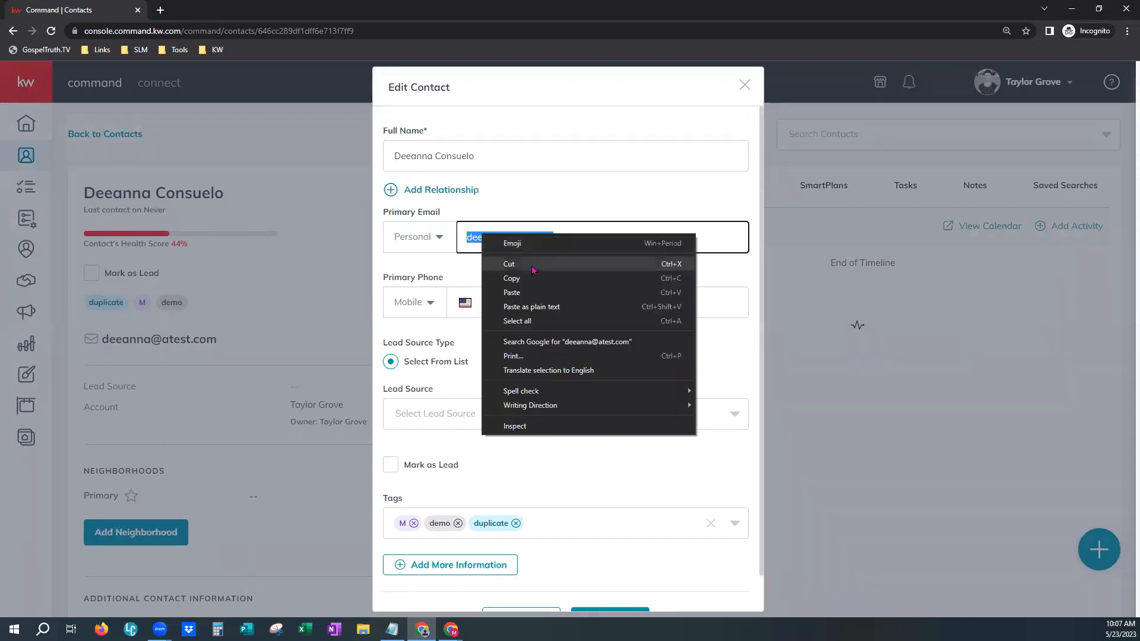
left_click(532, 267)
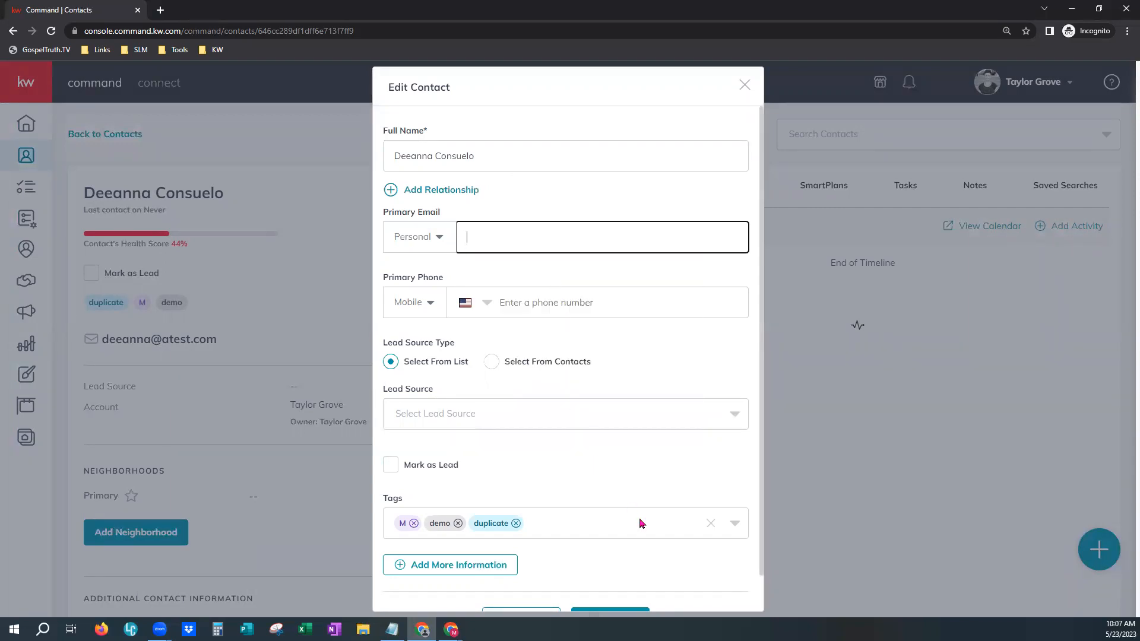
scroll(640, 540, "down", 1)
left_click(620, 582)
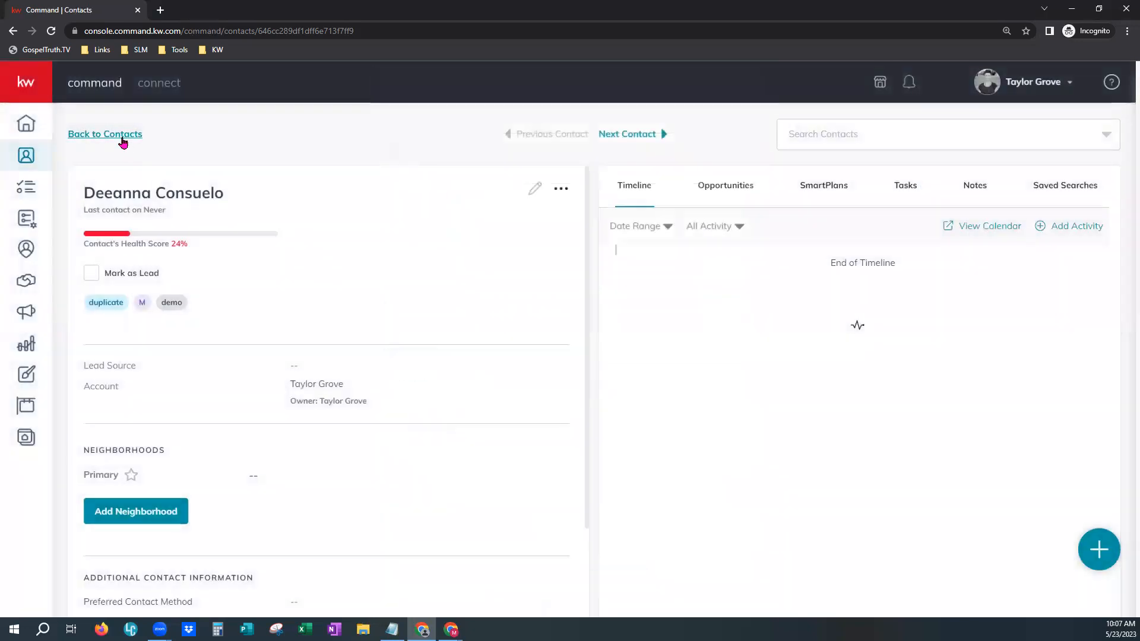
left_click(117, 135)
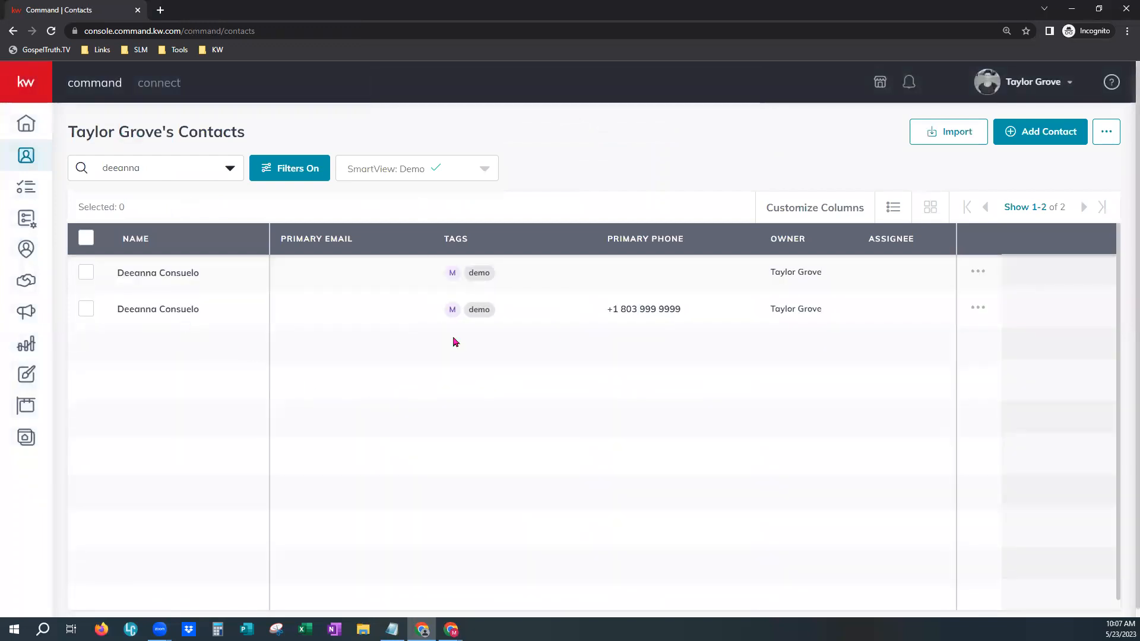
left_click(51, 31)
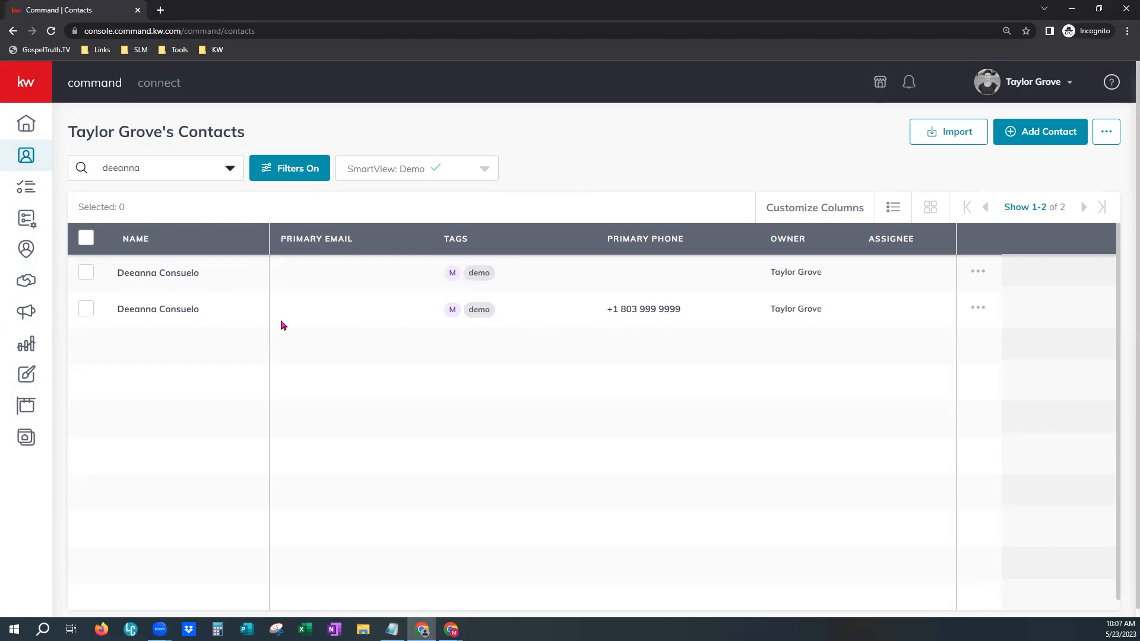
Paste the cut email address as the primary email of the contact with the phone number, save it, and return to the contacts list
left_click(173, 310)
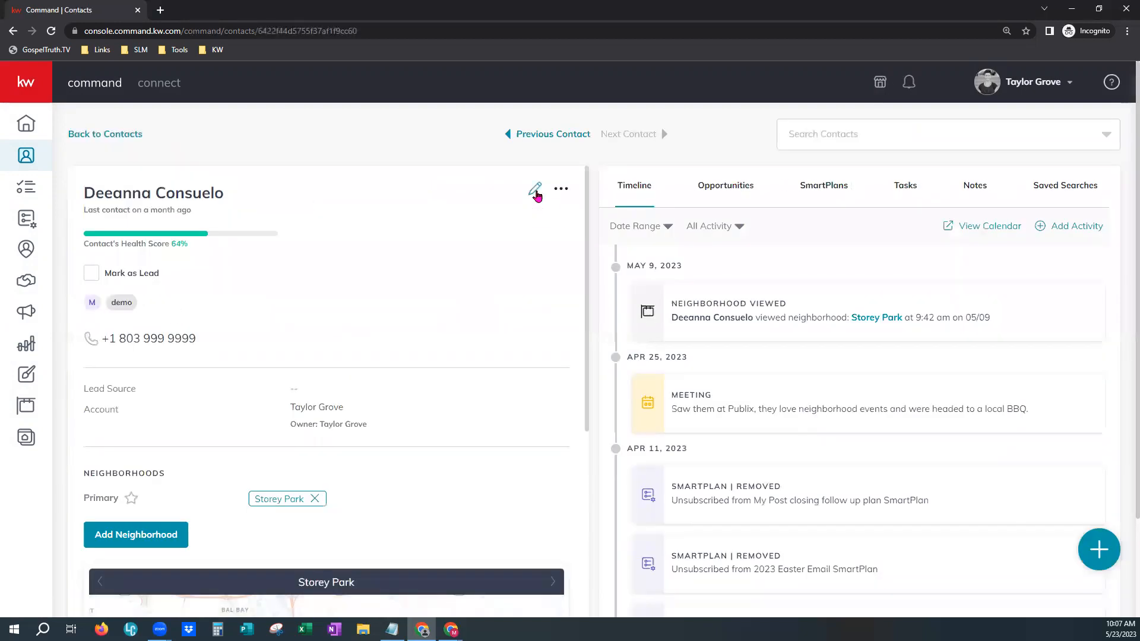
left_click(535, 190)
left_click(564, 284)
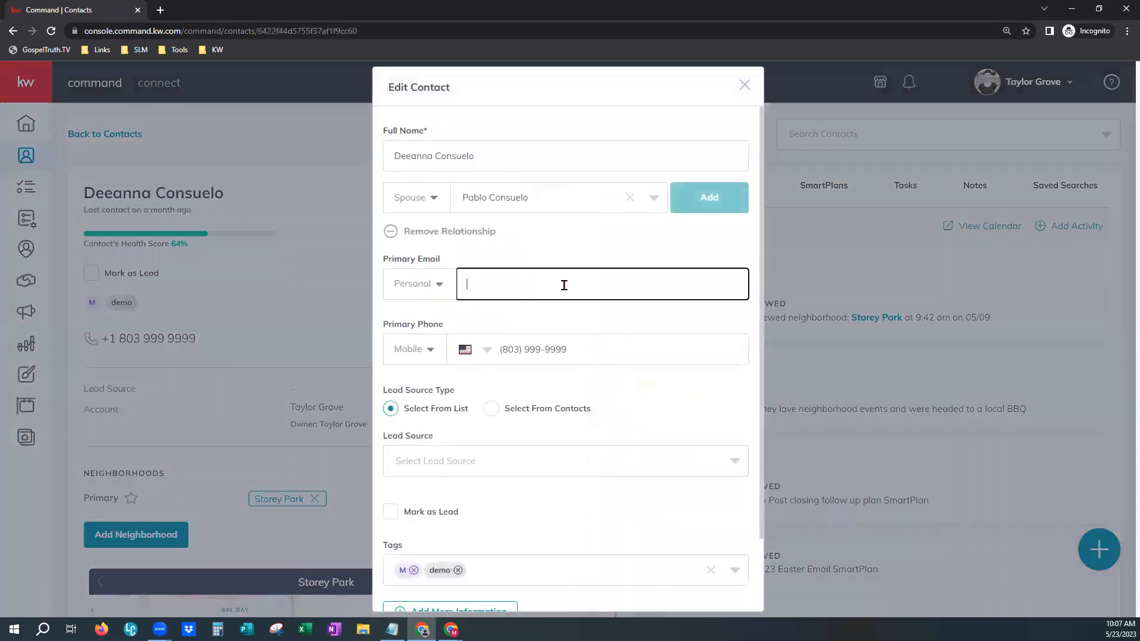
key("ctrl+v")
scroll(613, 522, "down", 2)
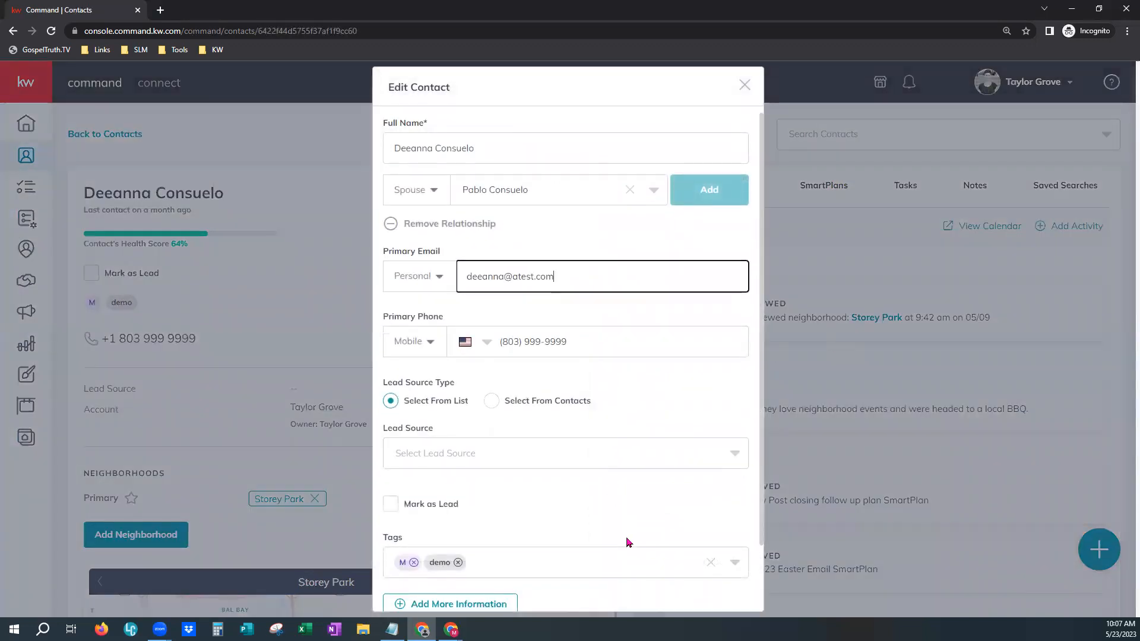
left_click(617, 586)
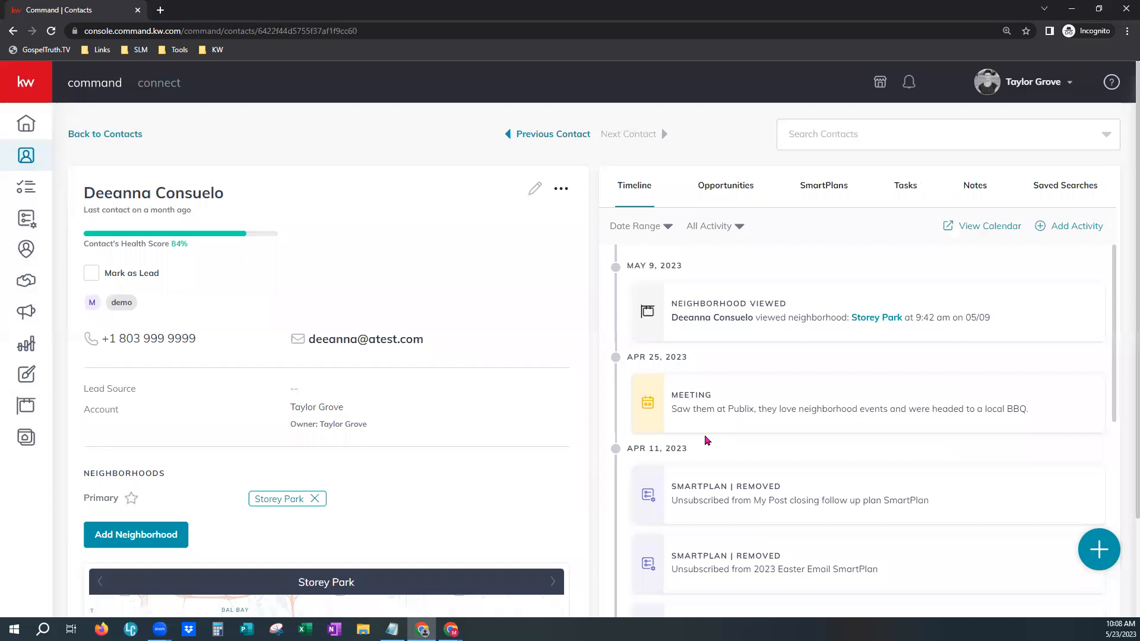
left_click(104, 134)
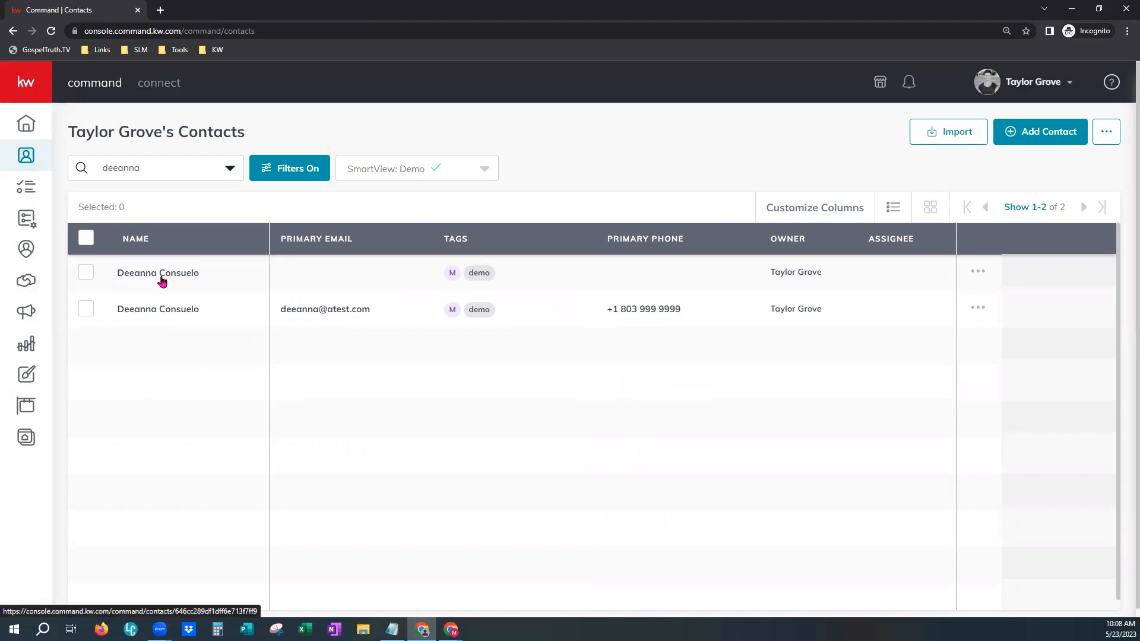
Add the existing tag "duplicate" to the contact without an email or phone number, and refresh the contacts list
left_click(86, 278)
left_click(226, 209)
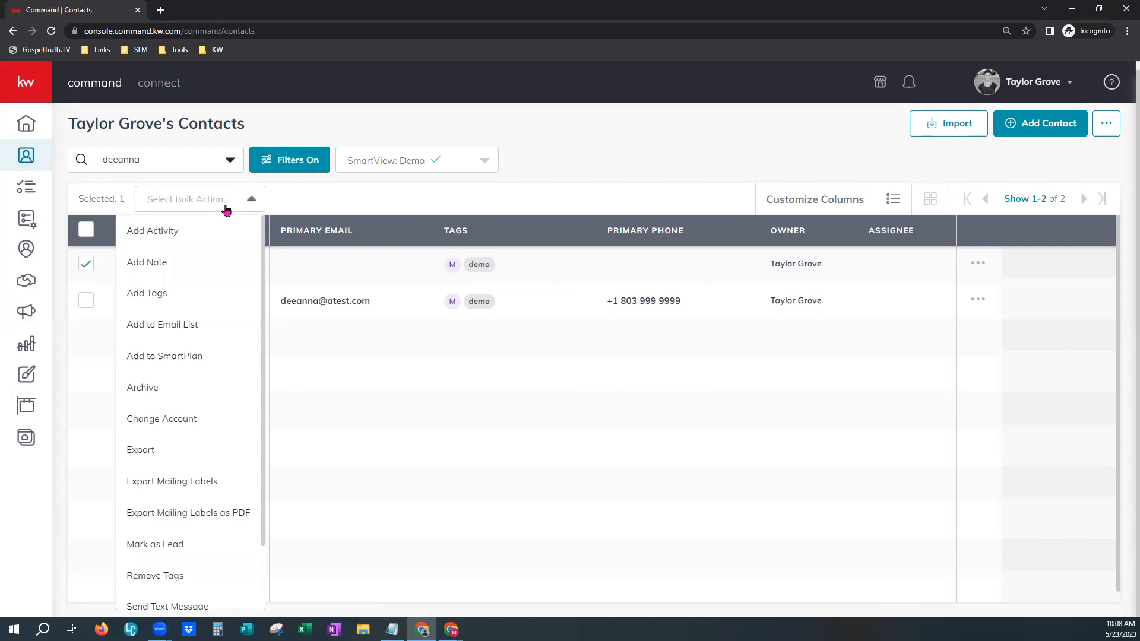
left_click(166, 293)
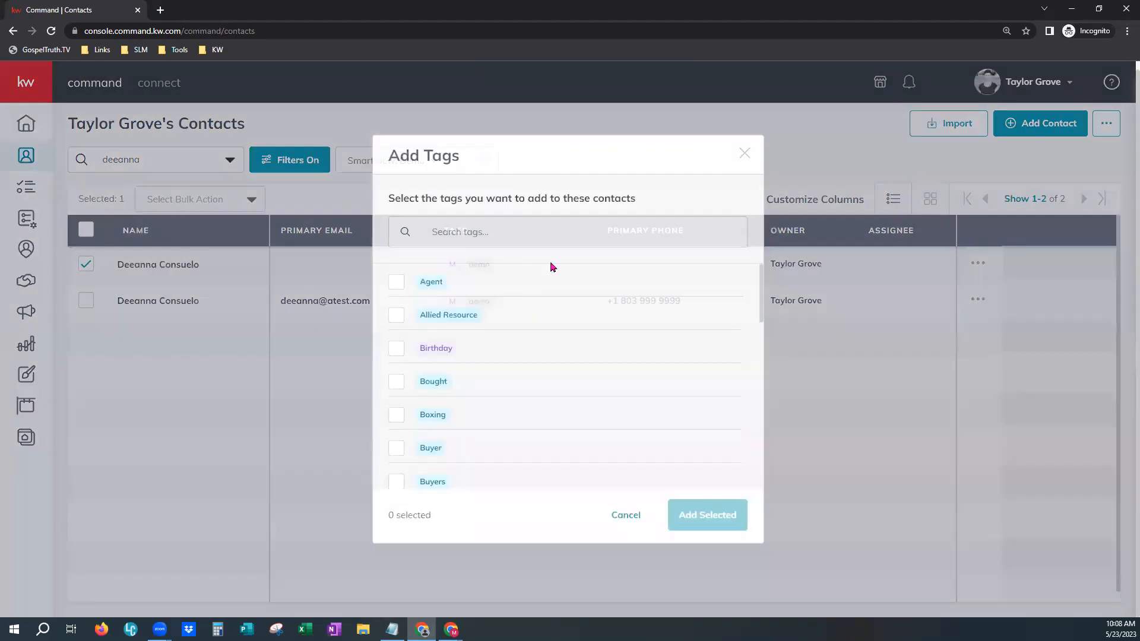
left_click(544, 231)
type("duplic")
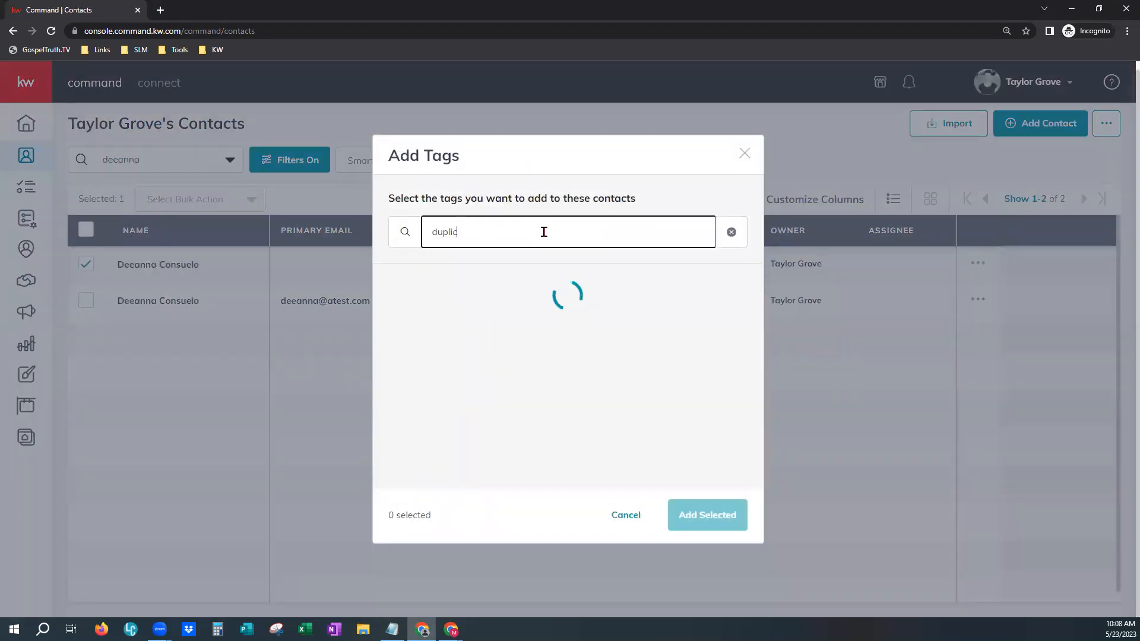
left_click(390, 285)
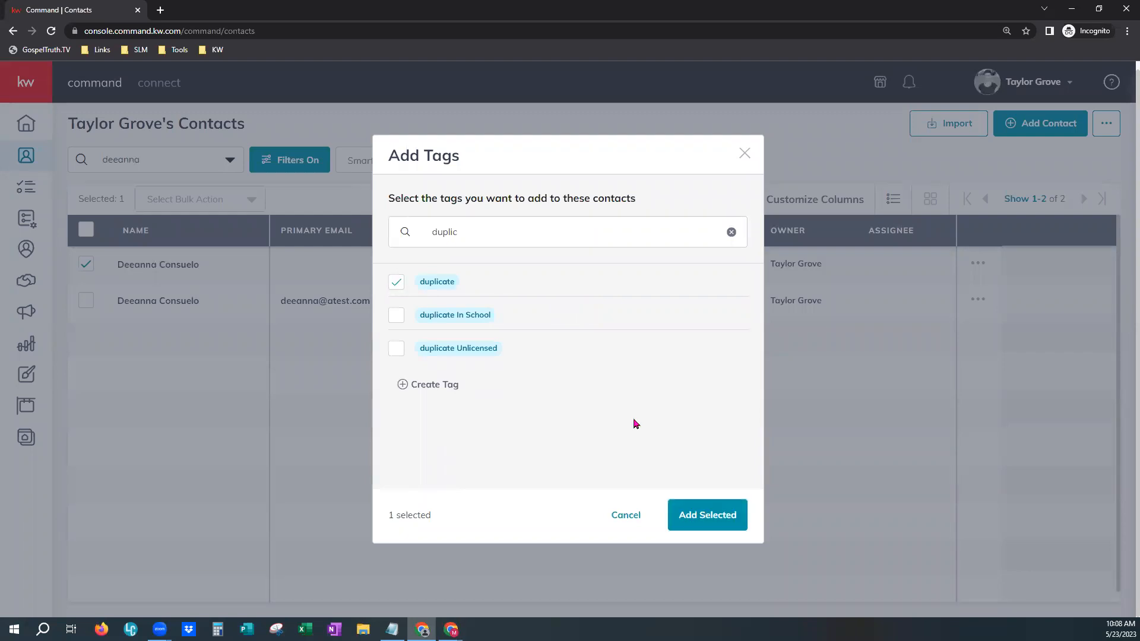
left_click(707, 525)
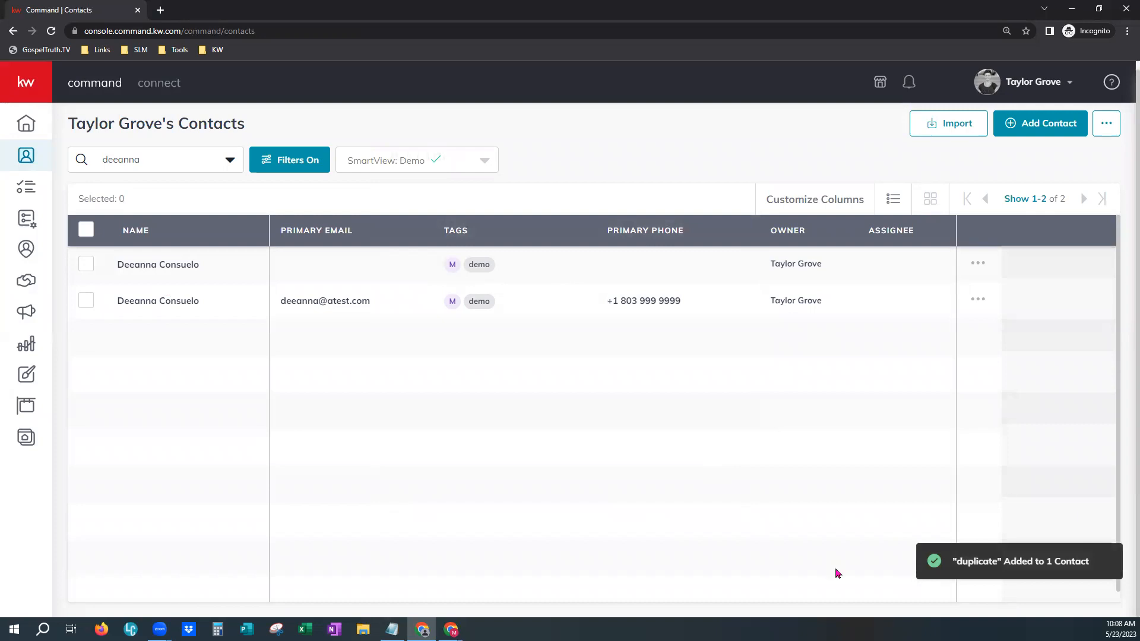
left_click(46, 33)
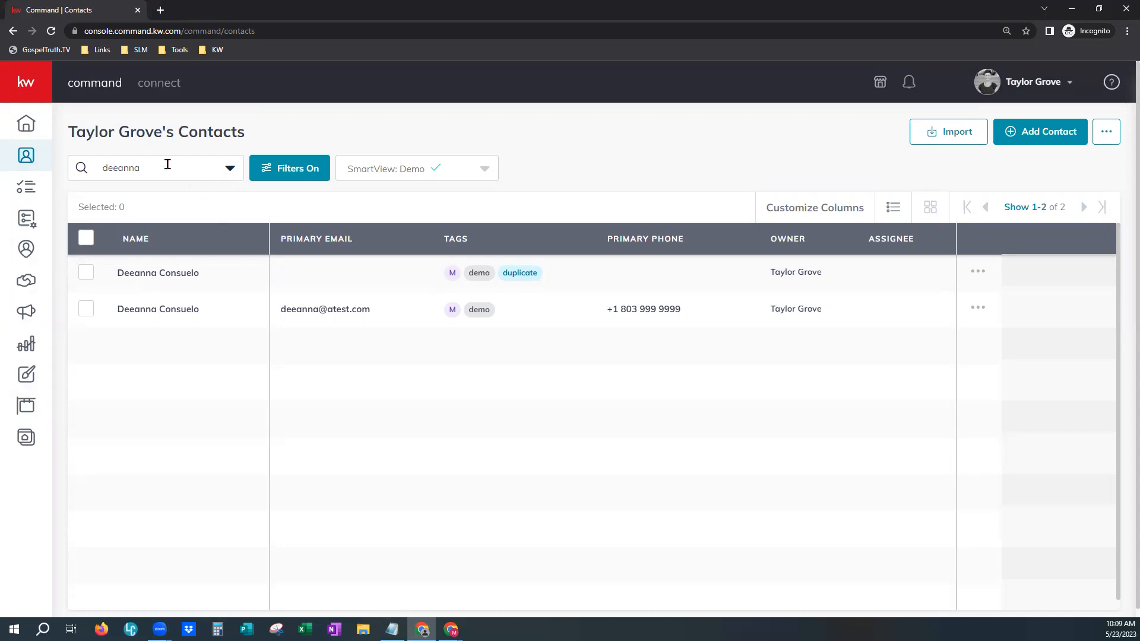
Look up tags matching "duplic" in the contact filters, and leave the filters without applying any
left_click(297, 173)
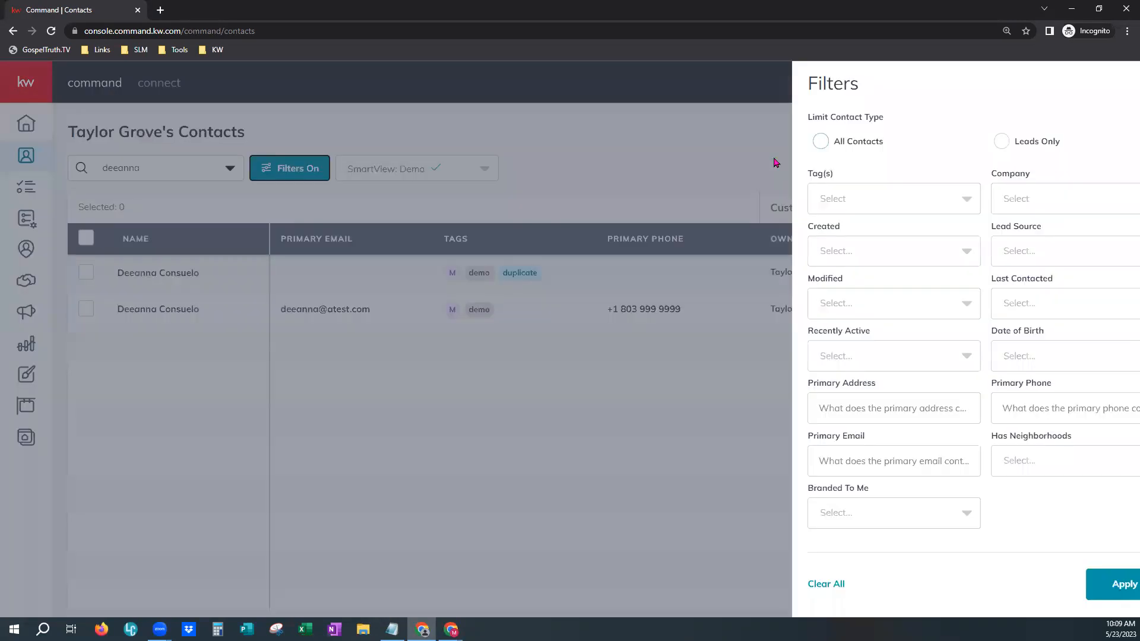
left_click(813, 205)
type("duplic")
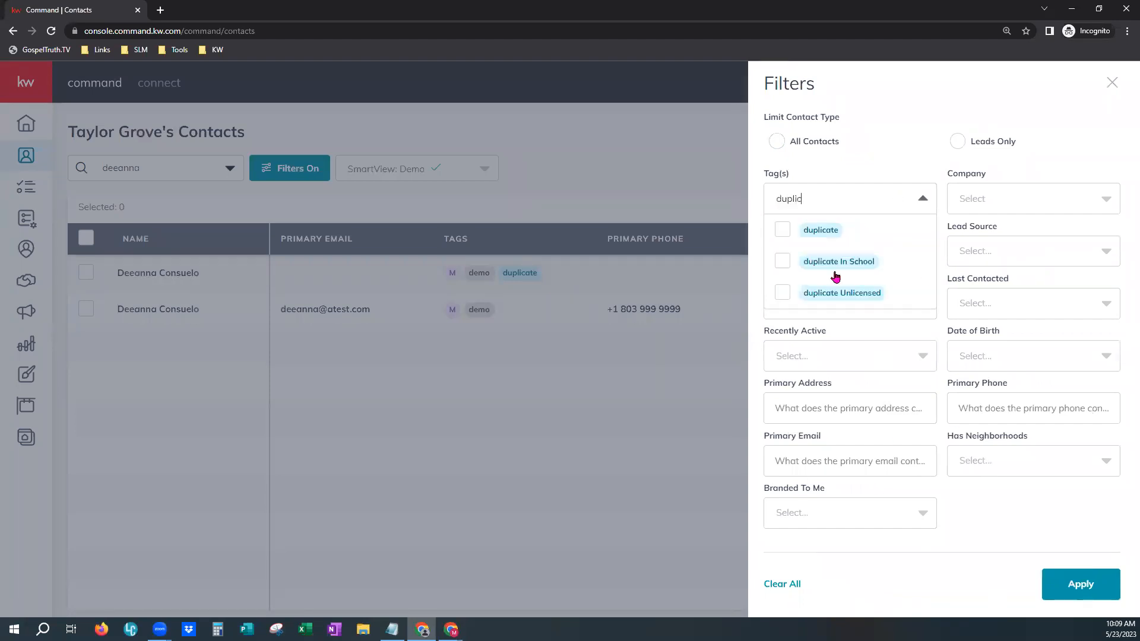
left_click(1061, 77)
left_click(1111, 82)
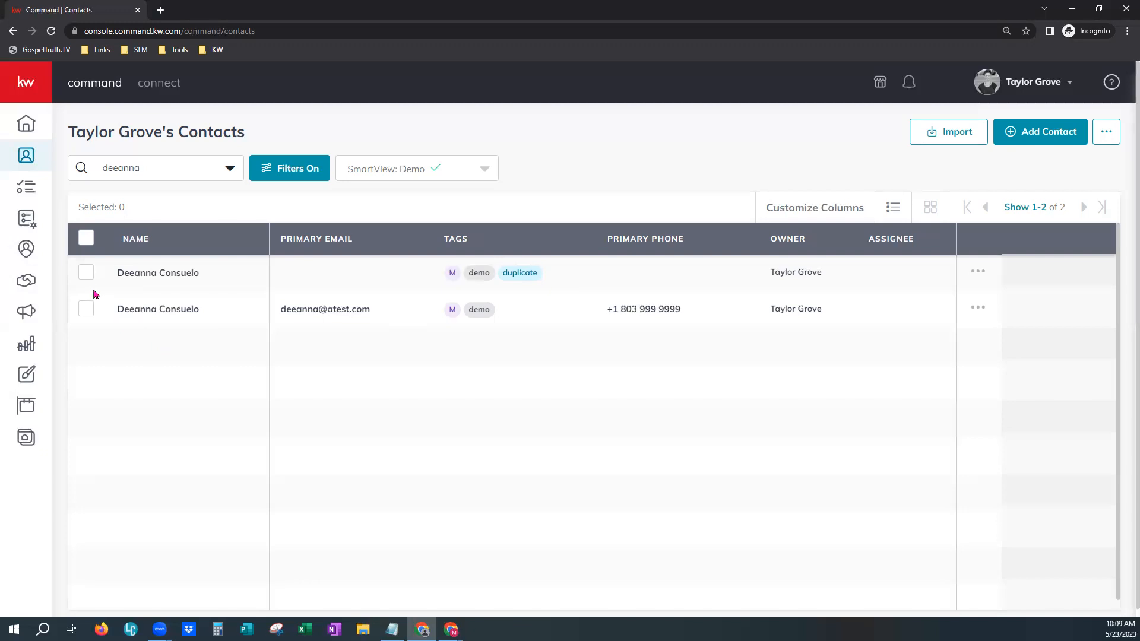
Archive only the contact tagged "duplicate", leaving the contact with the email and phone number unselected
left_click(86, 273)
left_click(86, 273)
left_click(86, 308)
left_click(86, 239)
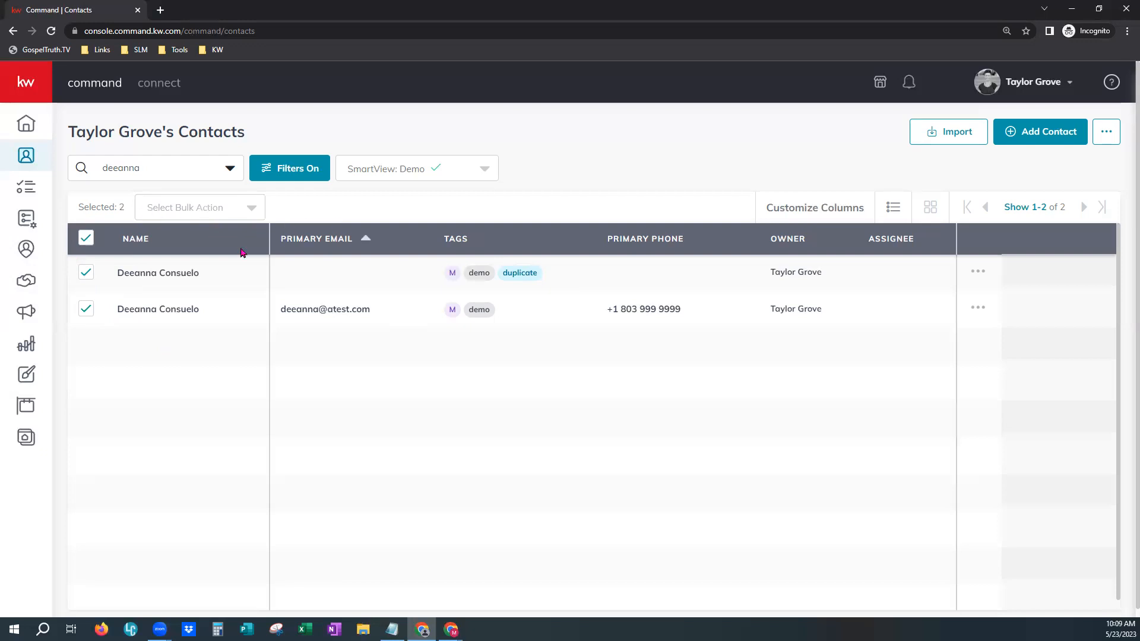
left_click(86, 309)
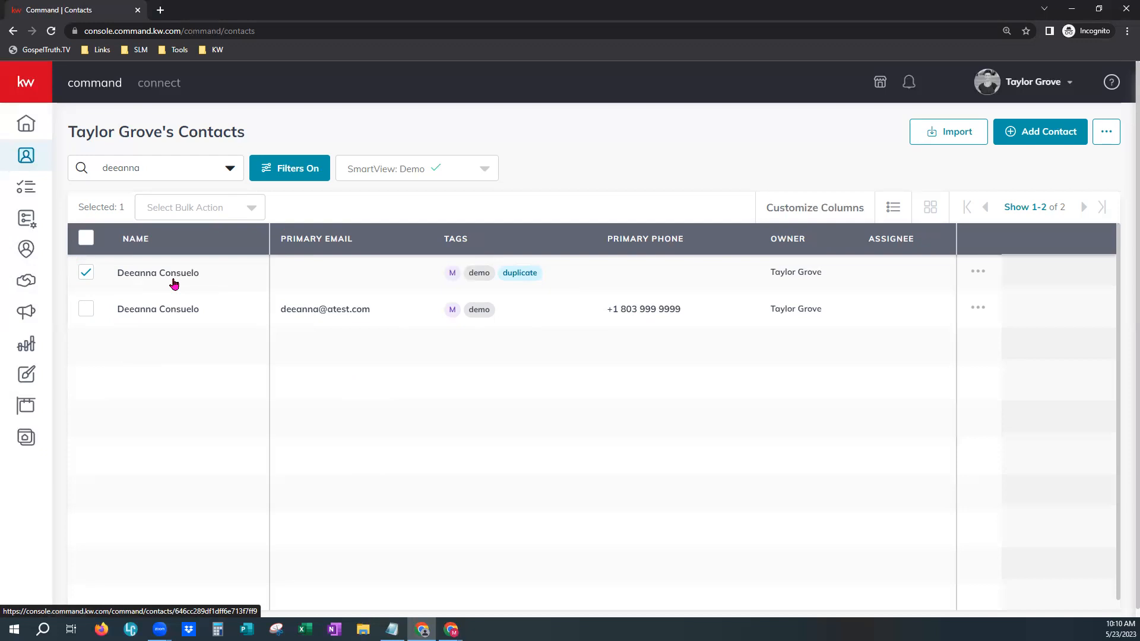
left_click(1106, 132)
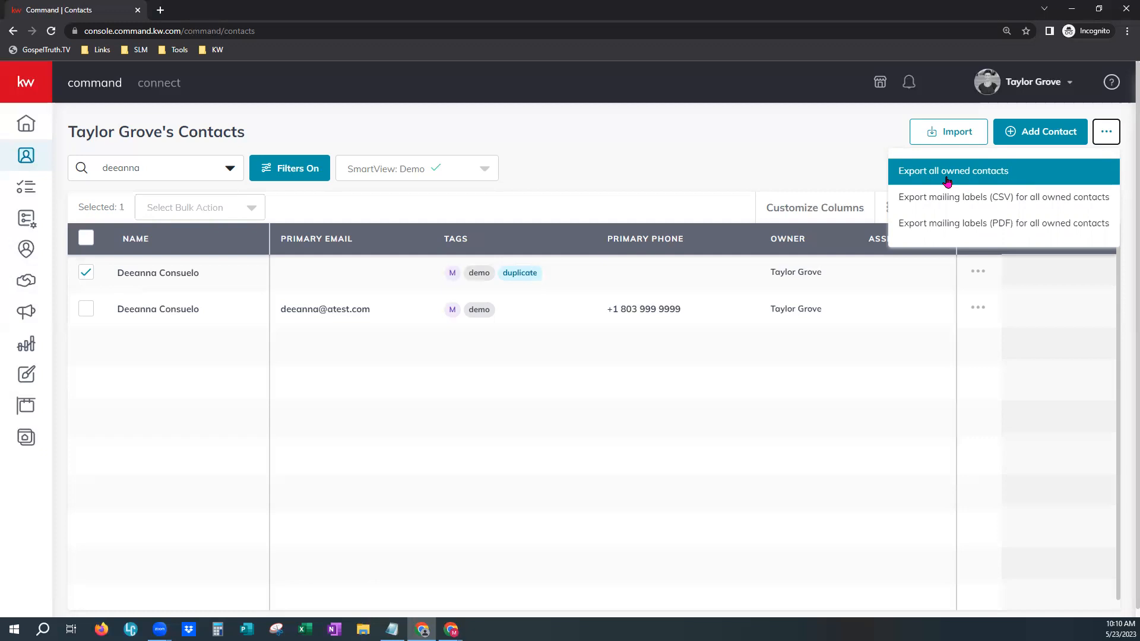
left_click(653, 178)
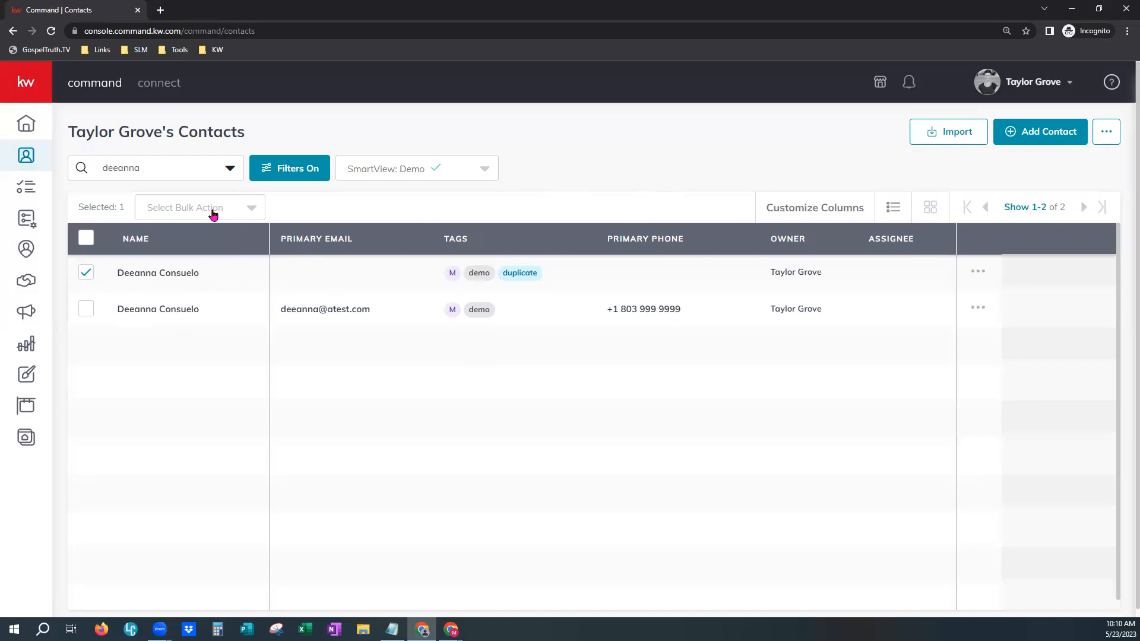
left_click(187, 212)
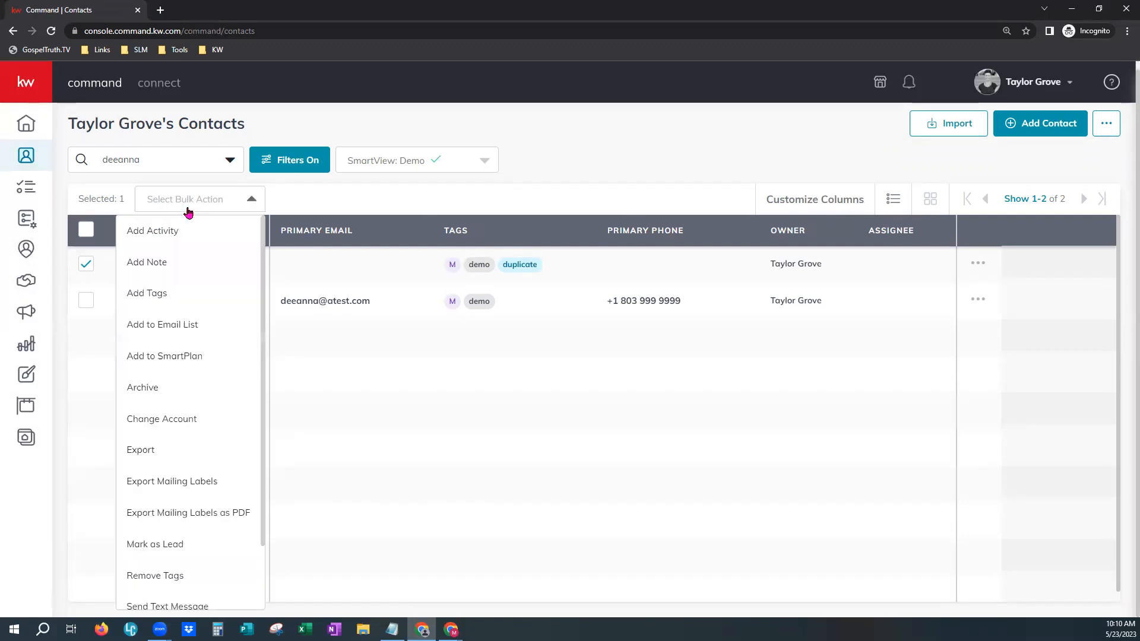
left_click(153, 393)
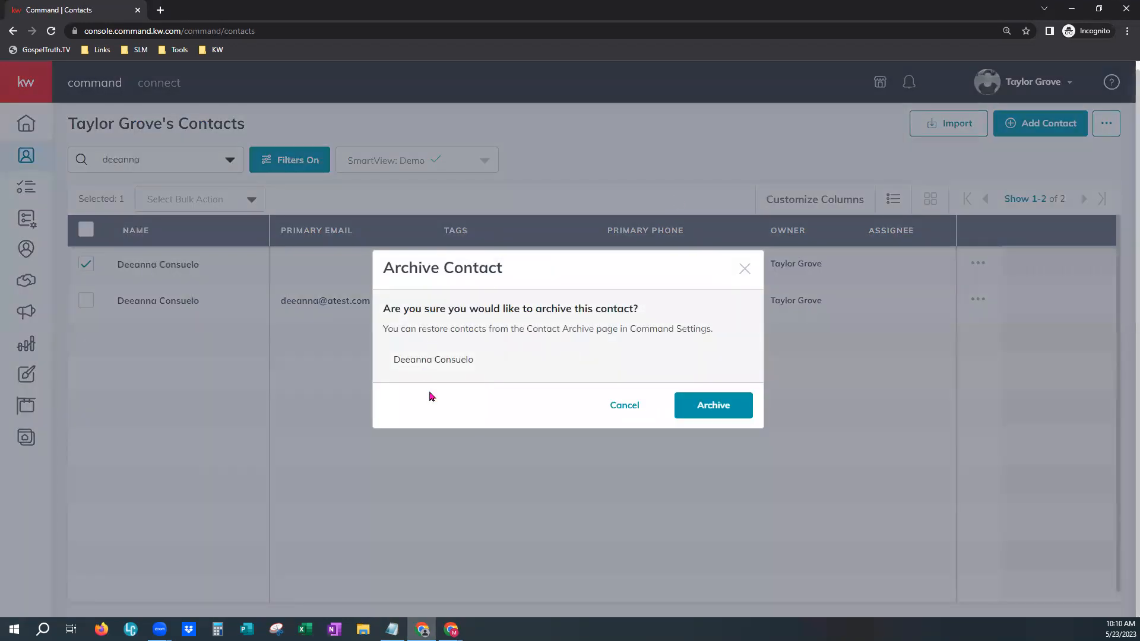
left_click(711, 401)
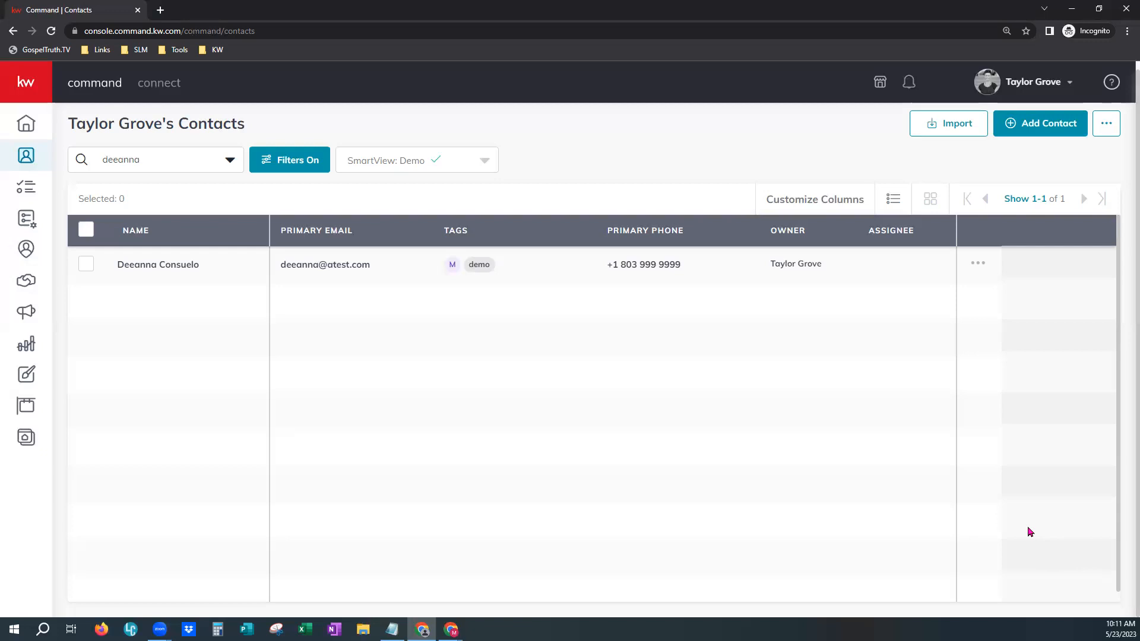
Open the Contact Archive in the Command Settings and check how many contacts are archived
left_click(1026, 87)
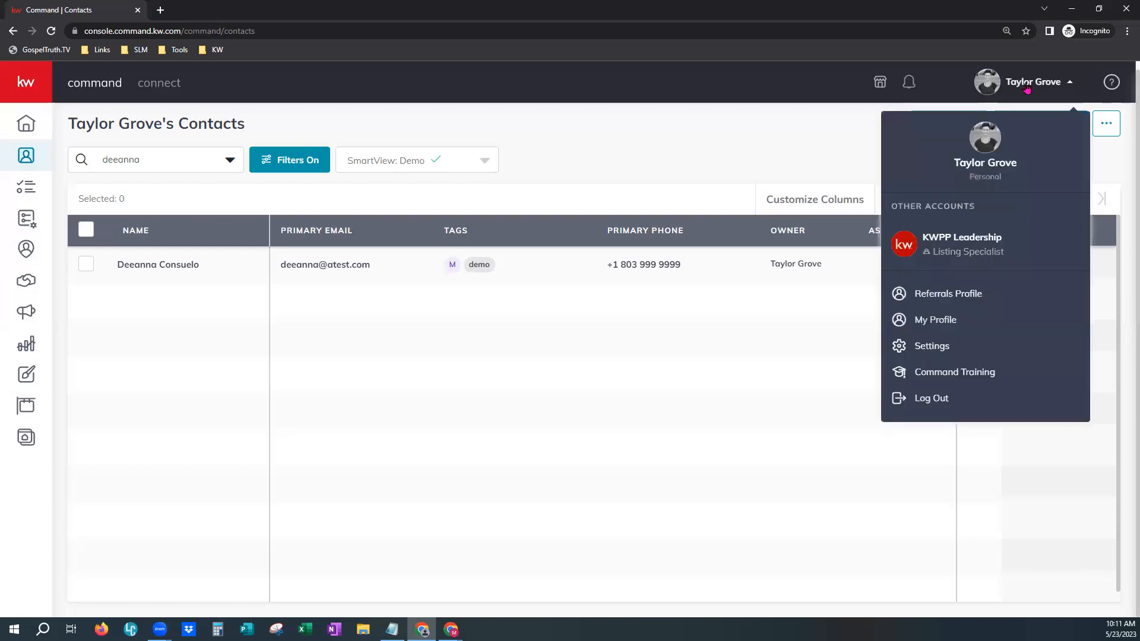
left_click(923, 348)
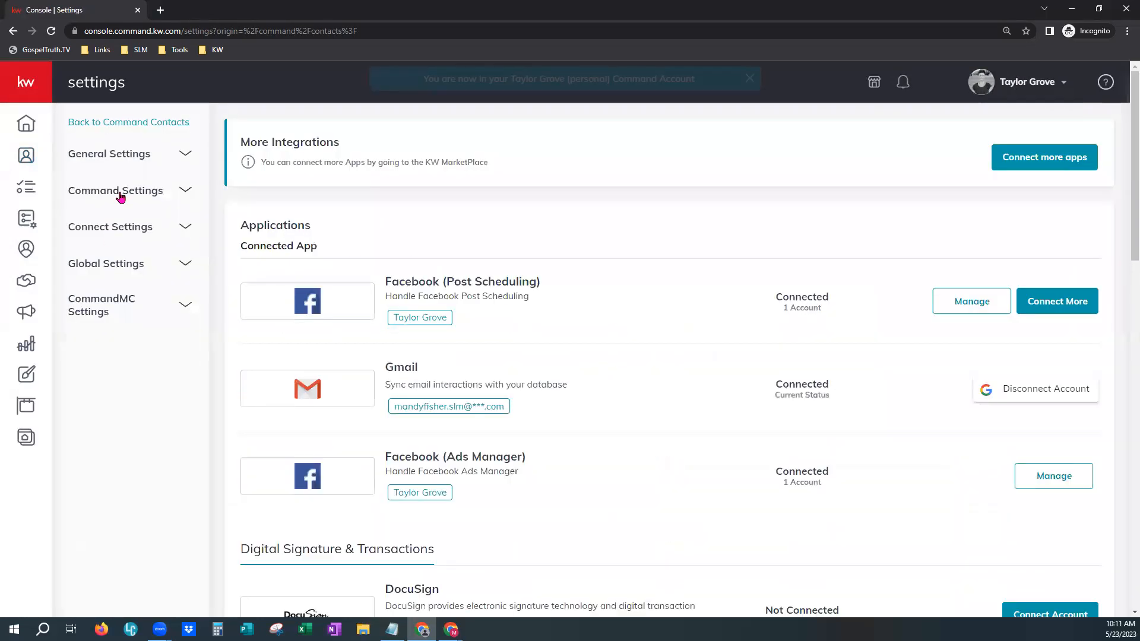
left_click(119, 193)
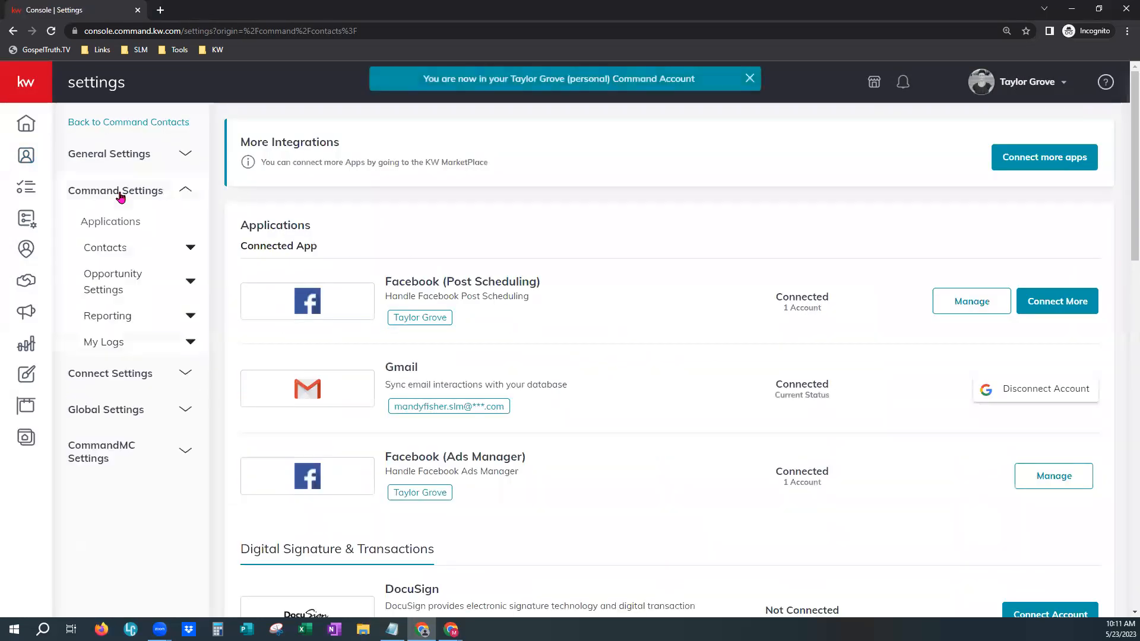
left_click(121, 255)
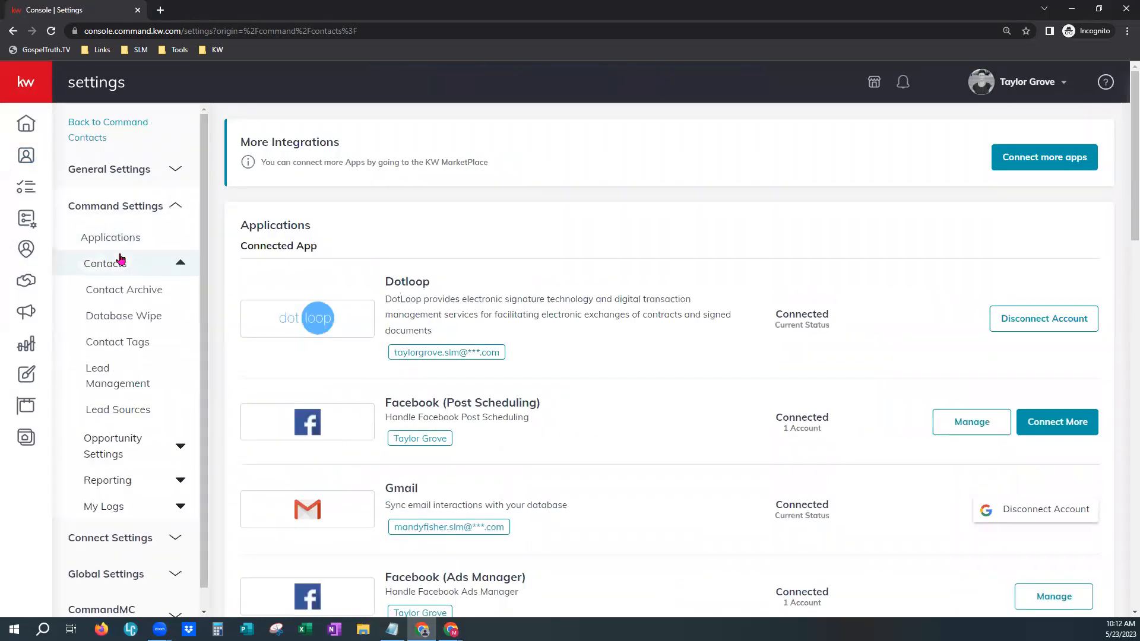
left_click(124, 290)
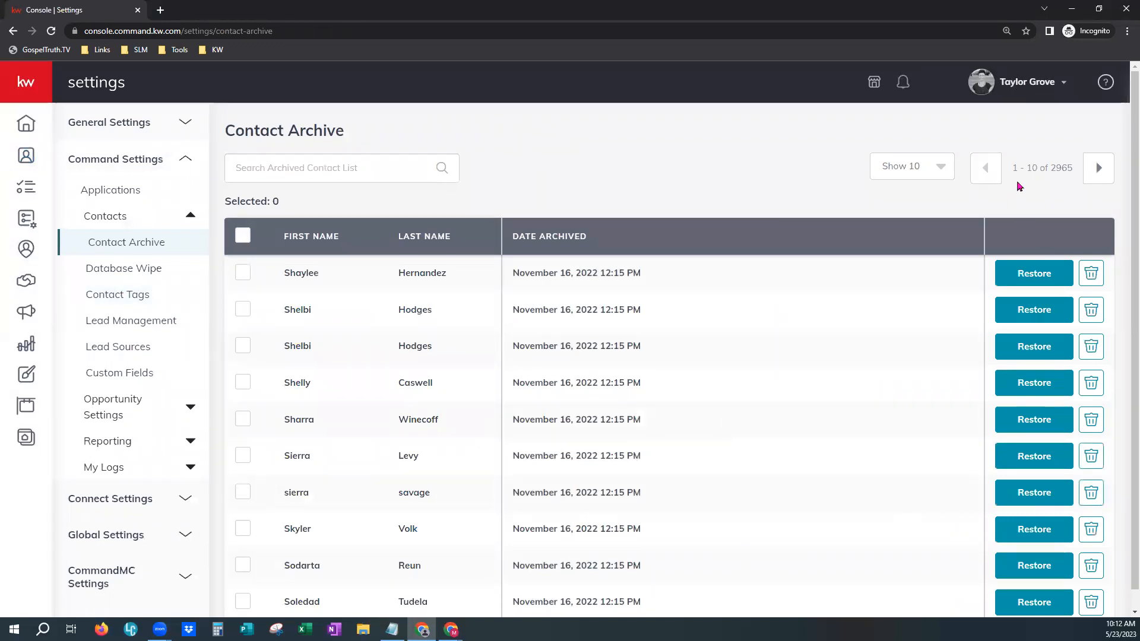
left_click_drag(1074, 171, 944, 182)
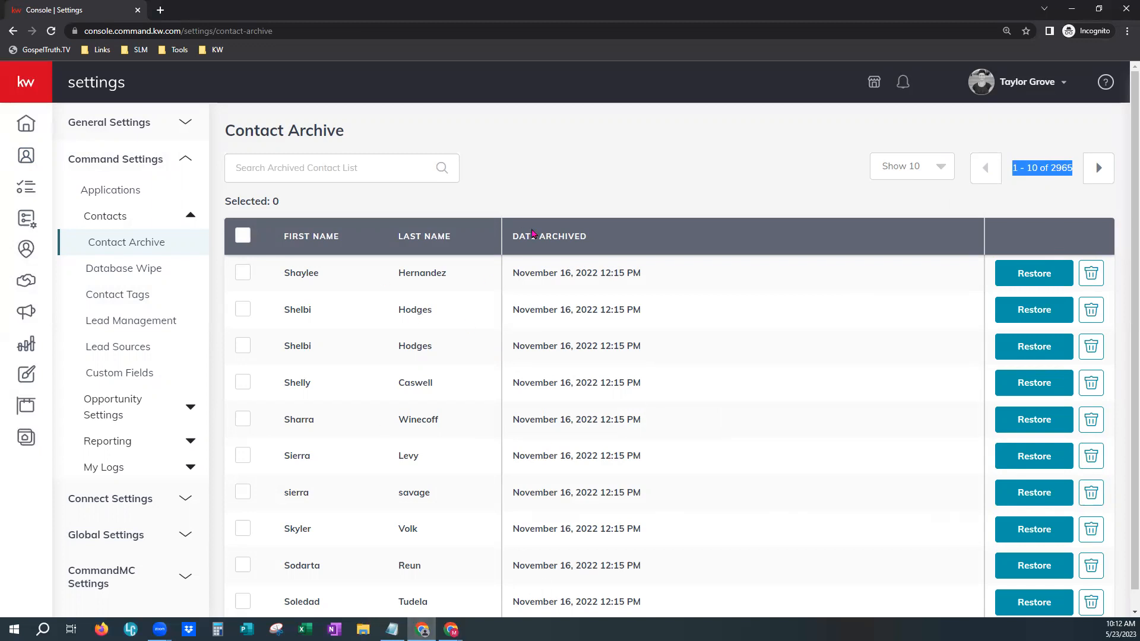
Search the archive for the duplicate contact's first name and permanently delete that contact
left_click(366, 169)
type("deeanna")
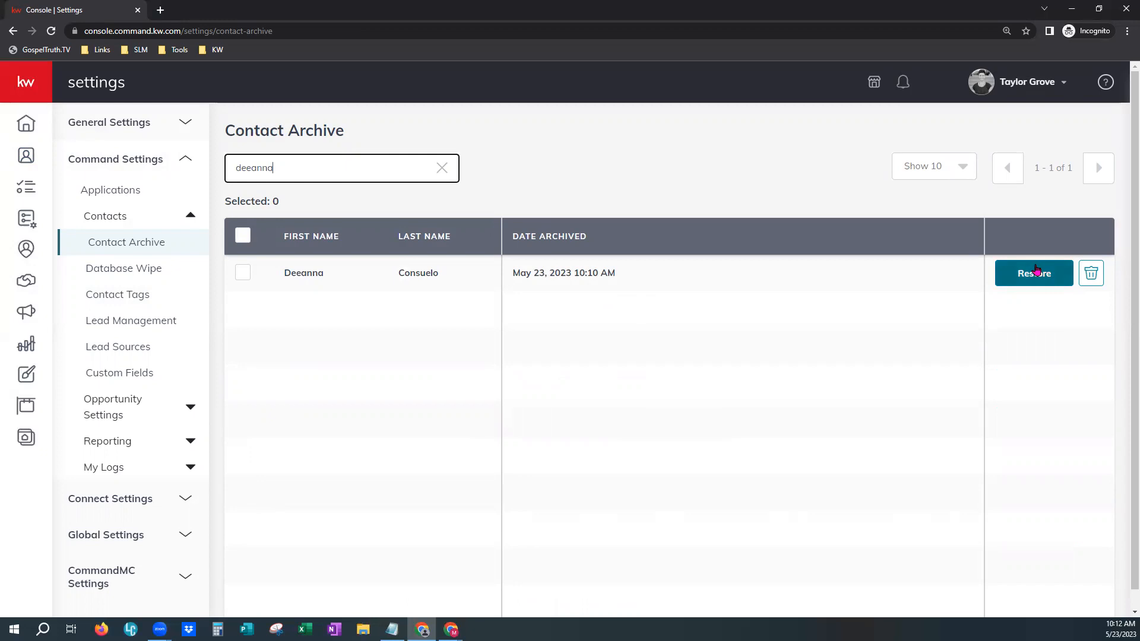
left_click(1090, 275)
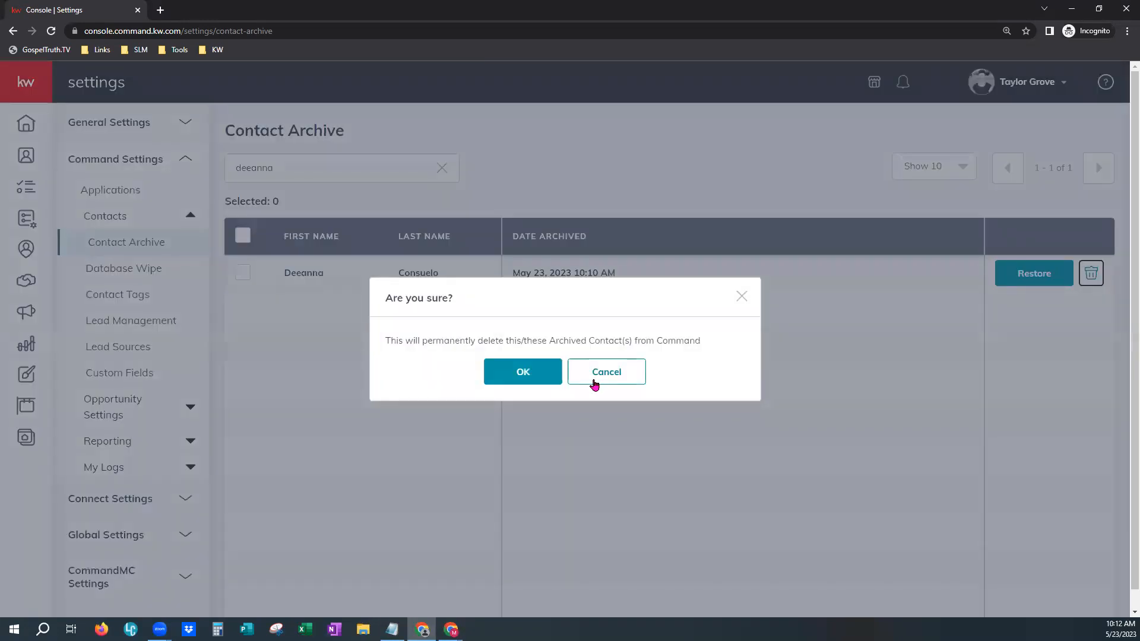
left_click(537, 371)
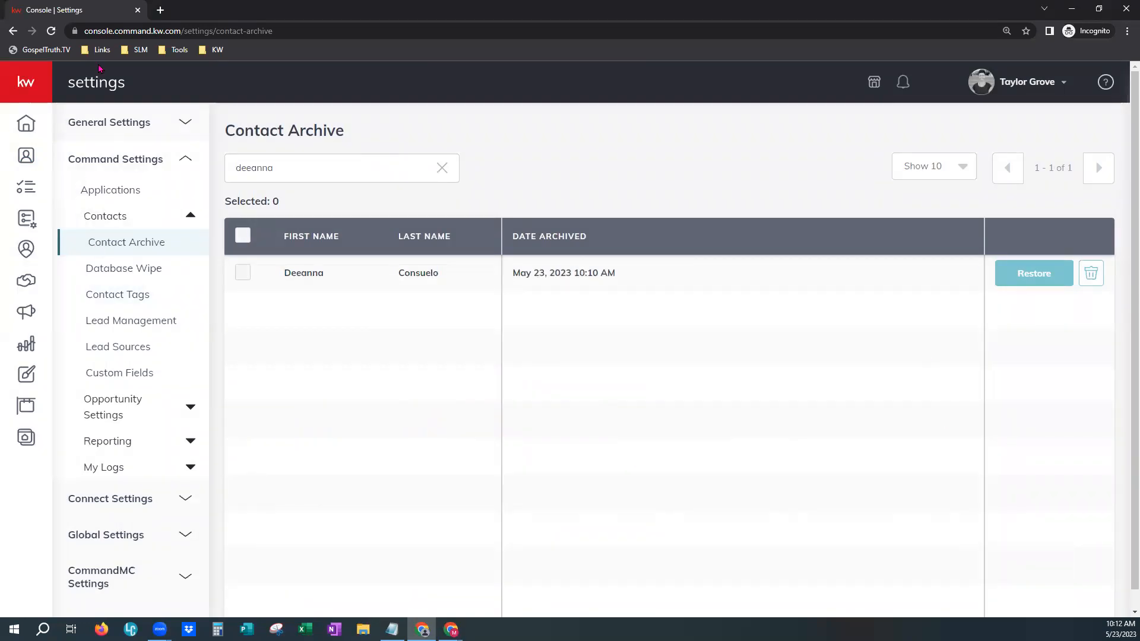
Reload the contact archive, start a search for the deleted contact's first name, and clear the search
left_click(50, 31)
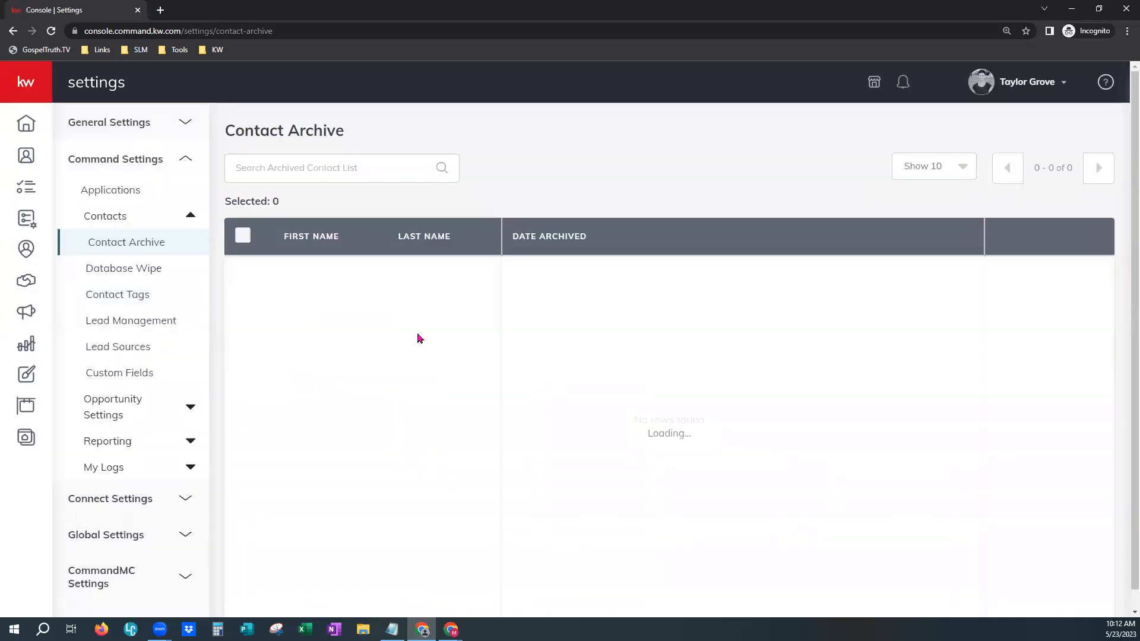
left_click(321, 169)
type("dee")
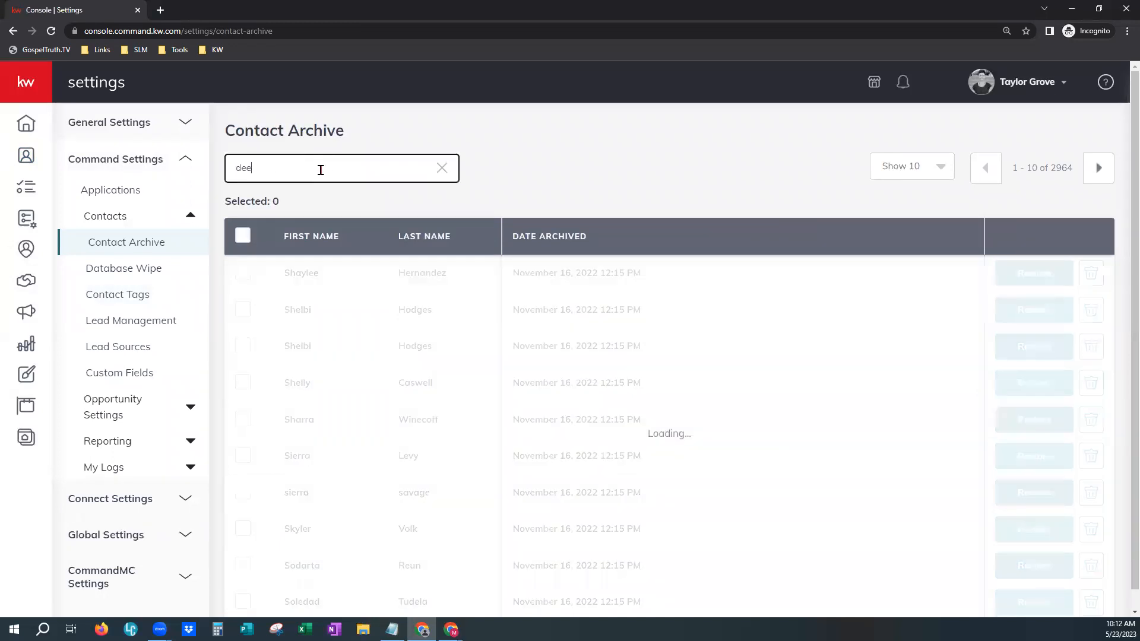
key("BackSpace")
key("BackSpace")
key("BackSpace")
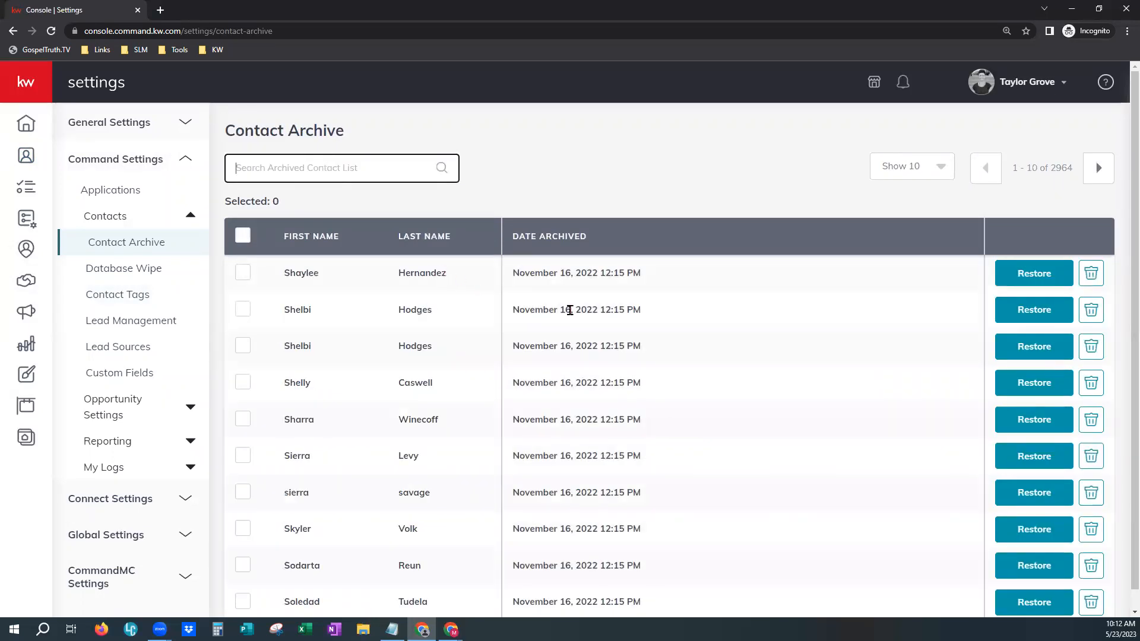
Select three archived contacts individually, and extend the selection to every contact on the page
left_click(244, 421)
left_click(241, 397)
left_click(242, 360)
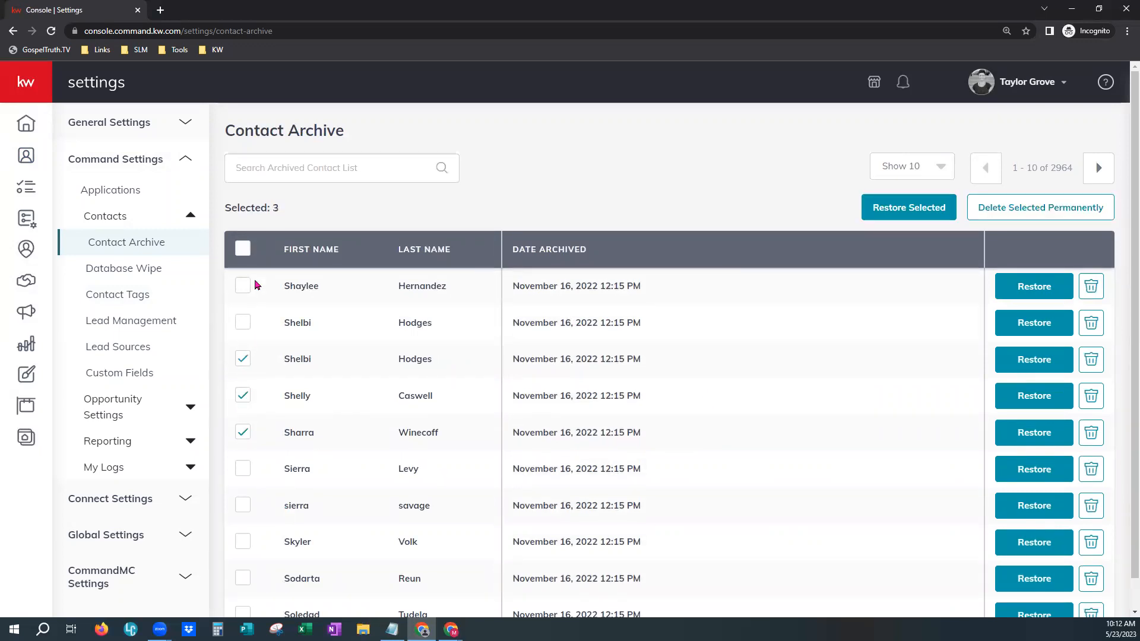
left_click(245, 252)
Select all archived contacts on a page showing 50, and leave the archive for the contacts list without restoring or deleting any
left_click(911, 167)
left_click(906, 264)
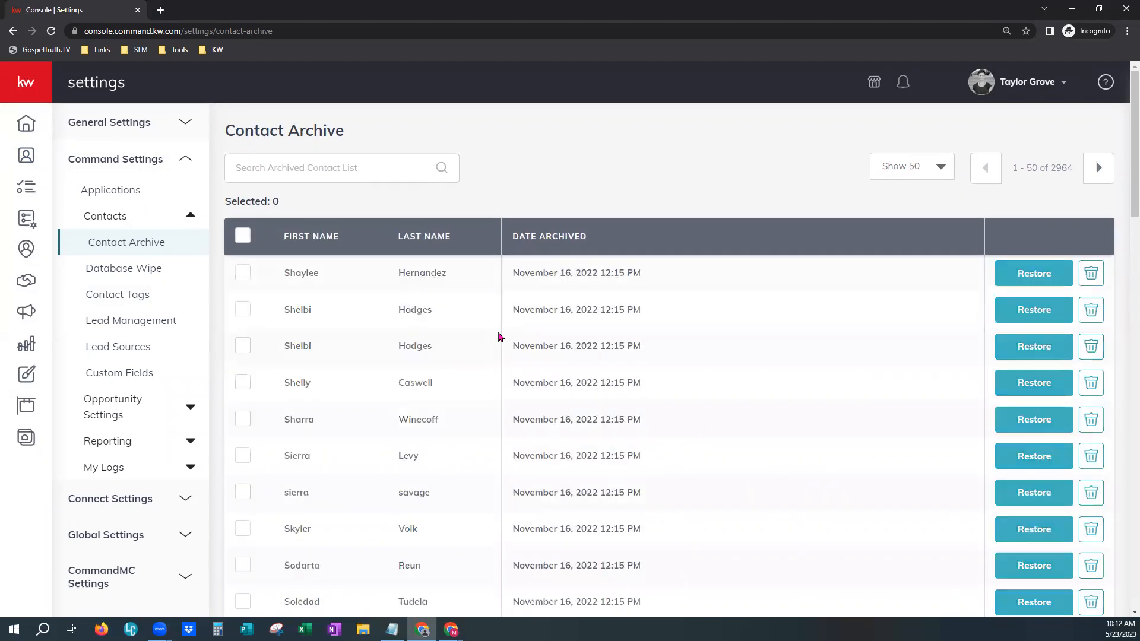
left_click(243, 235)
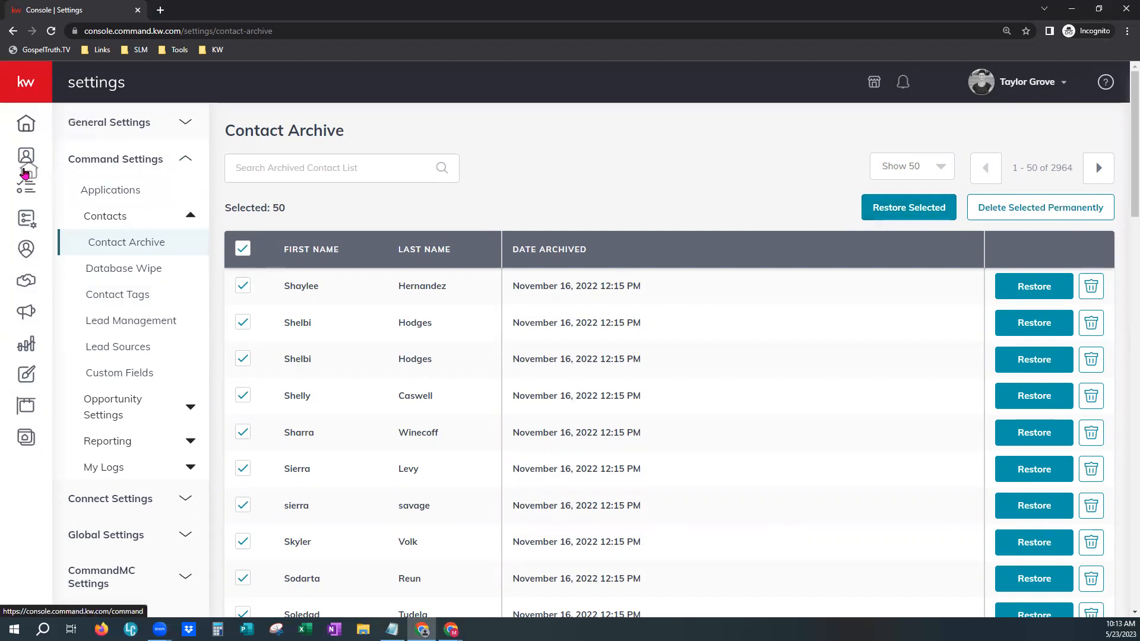
left_click(29, 160)
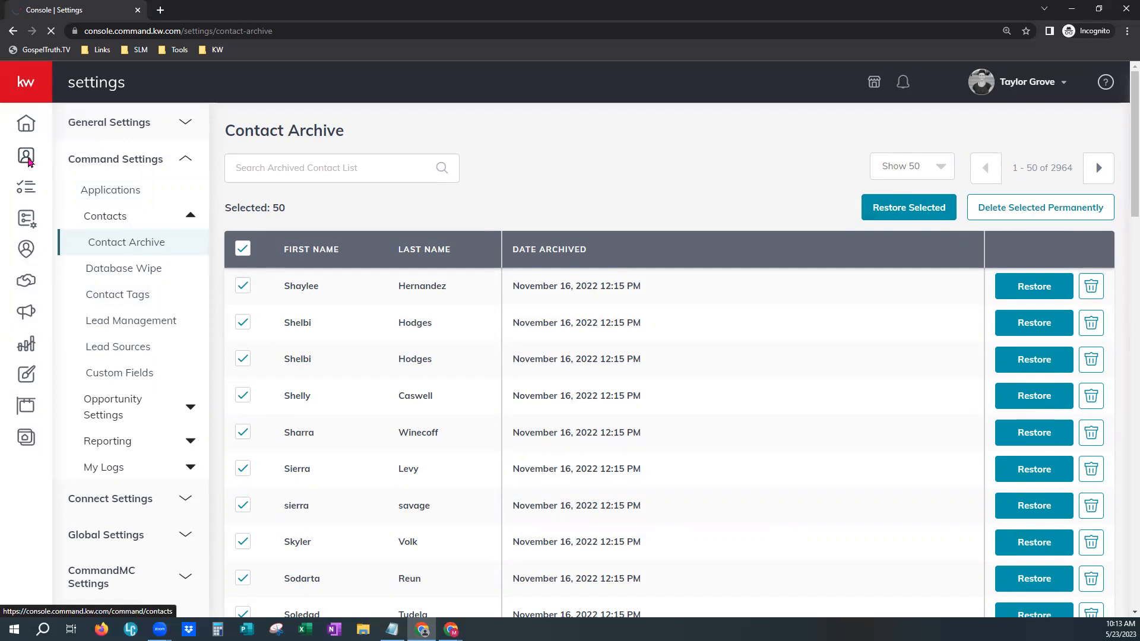